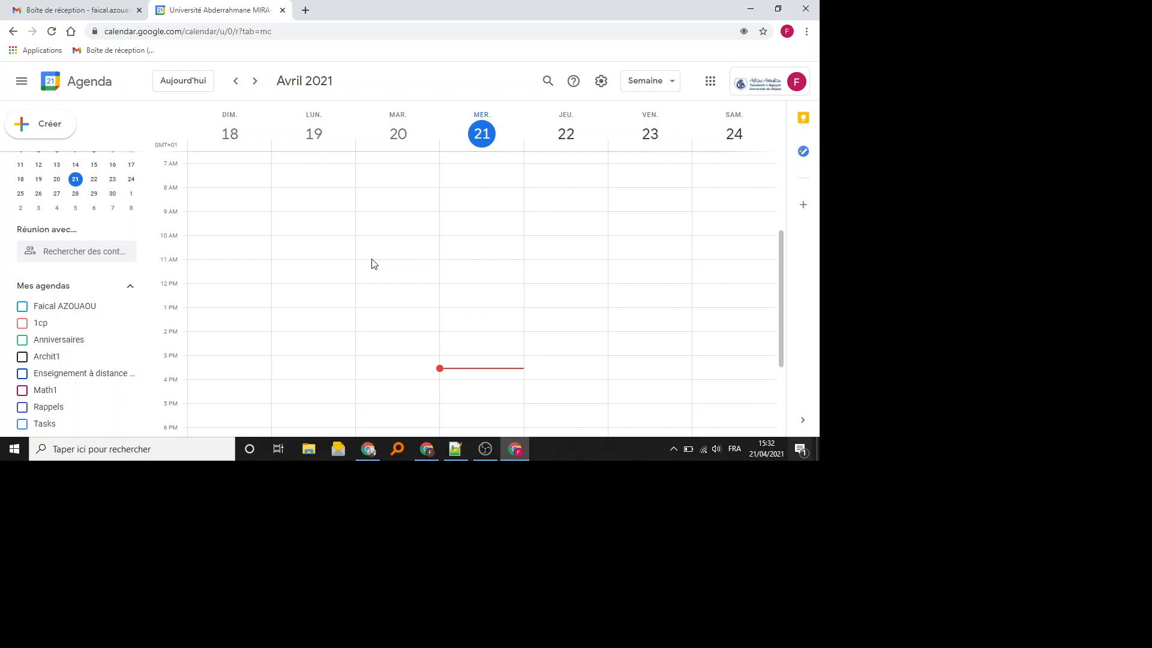
- Show the options for adding another calendar from the 'Autres agendas' section
scroll(66, 378, down, 2)
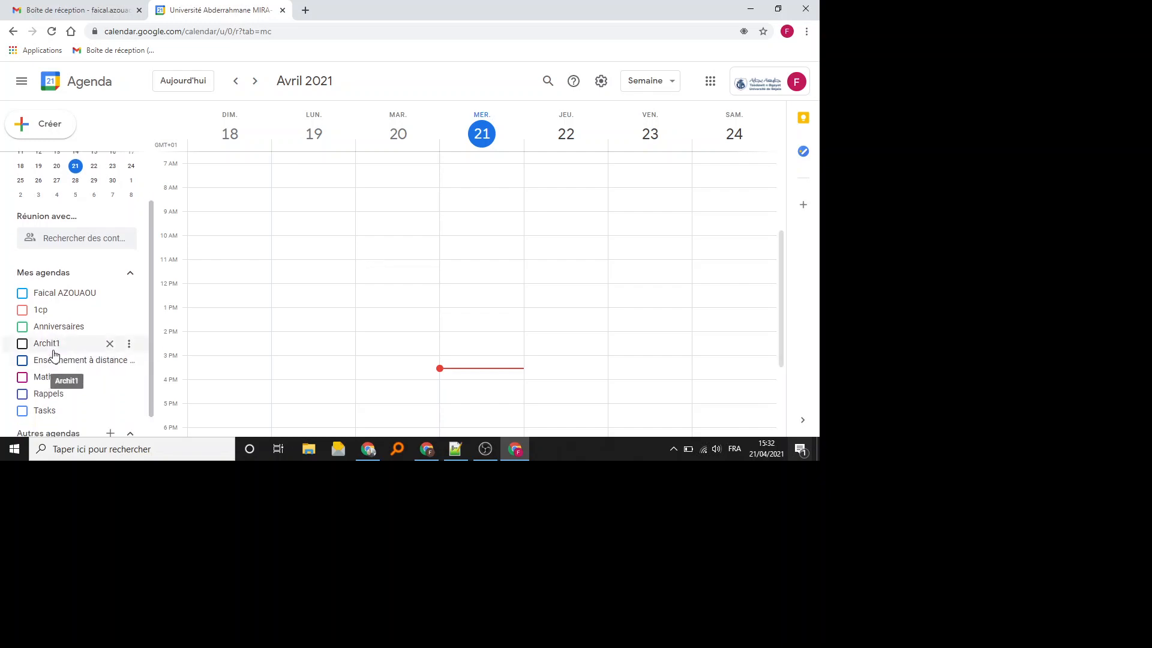
click(110, 408)
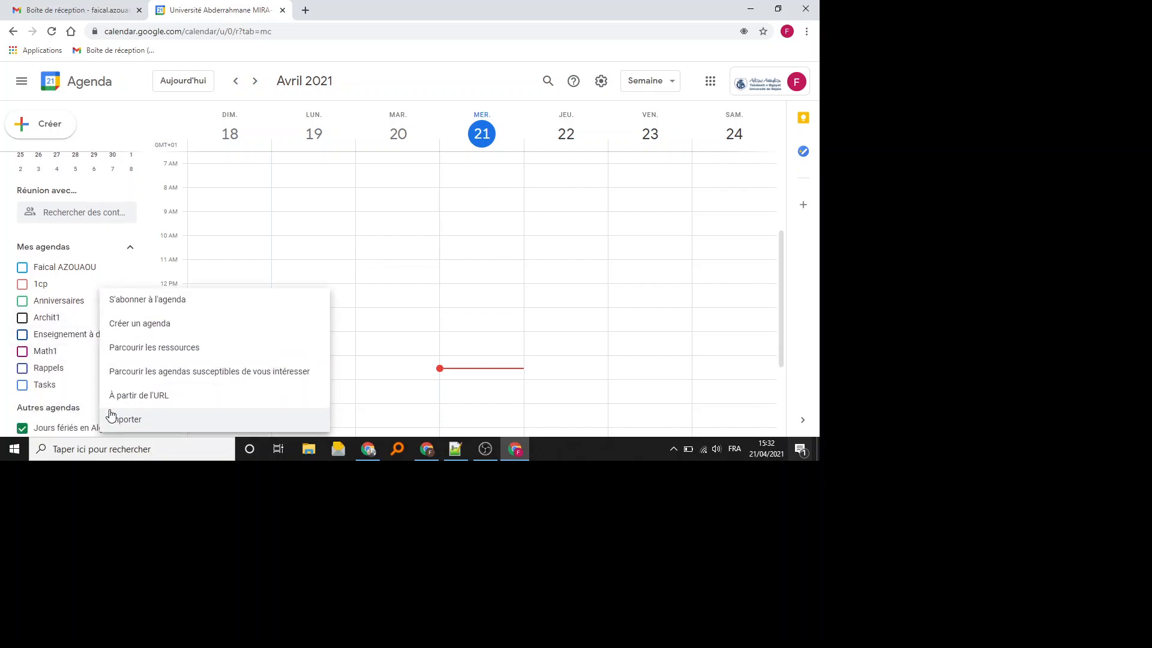
- Attempt to create a new calendar named 2CP, then return to the April 2021 week view
click(154, 326)
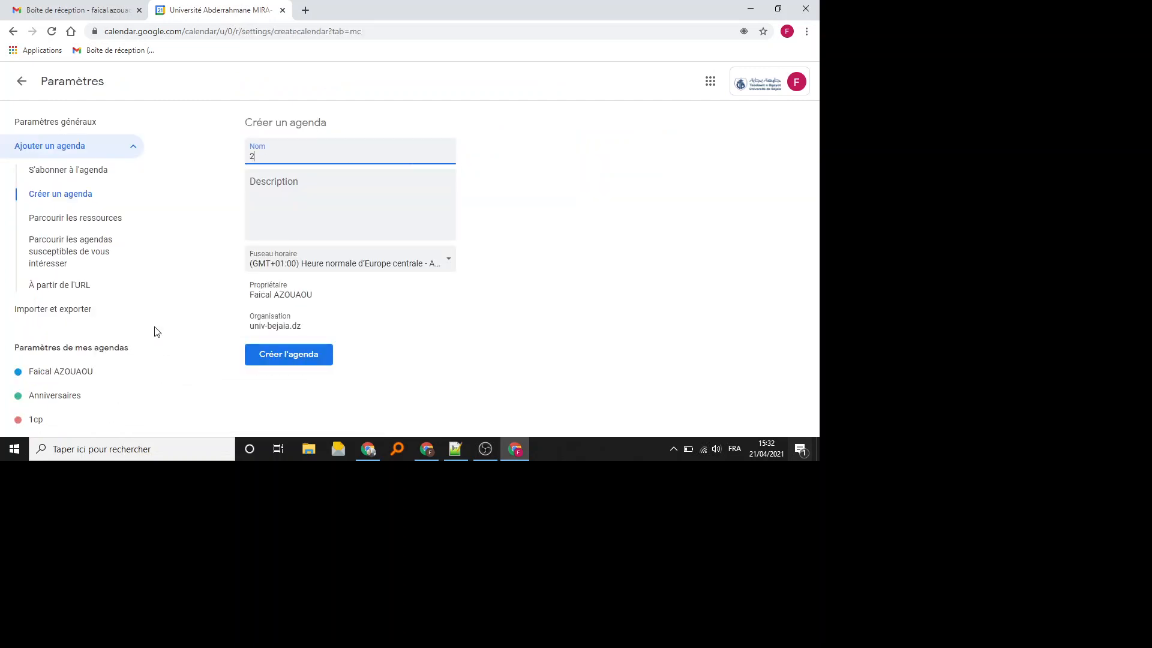
click(319, 363)
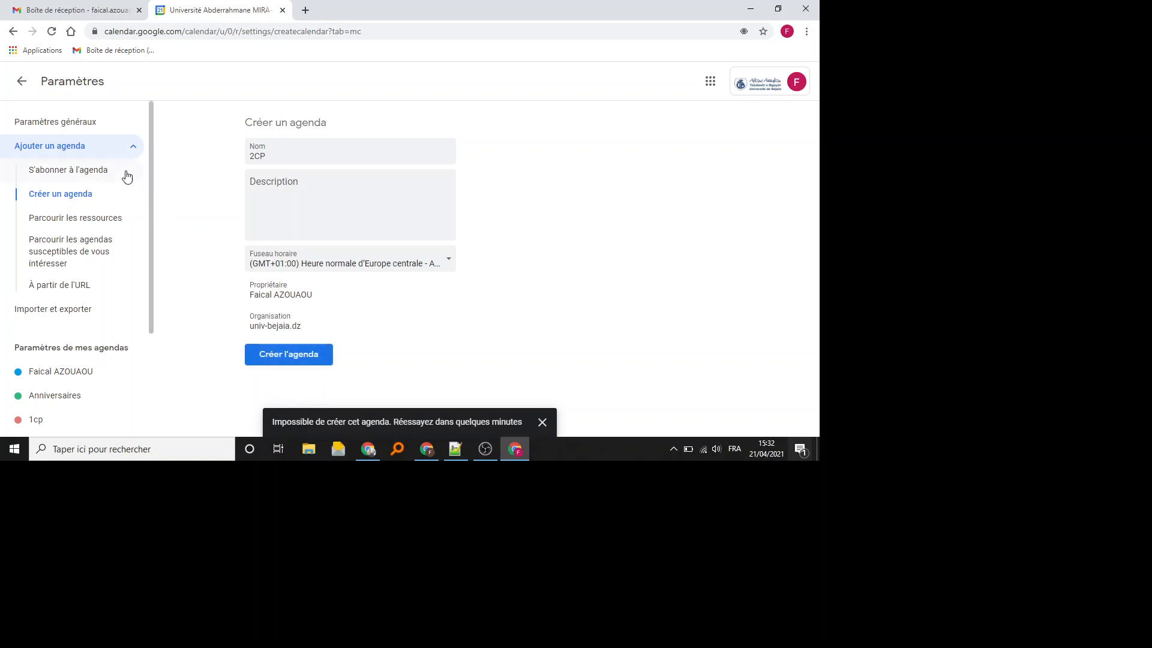
click(22, 81)
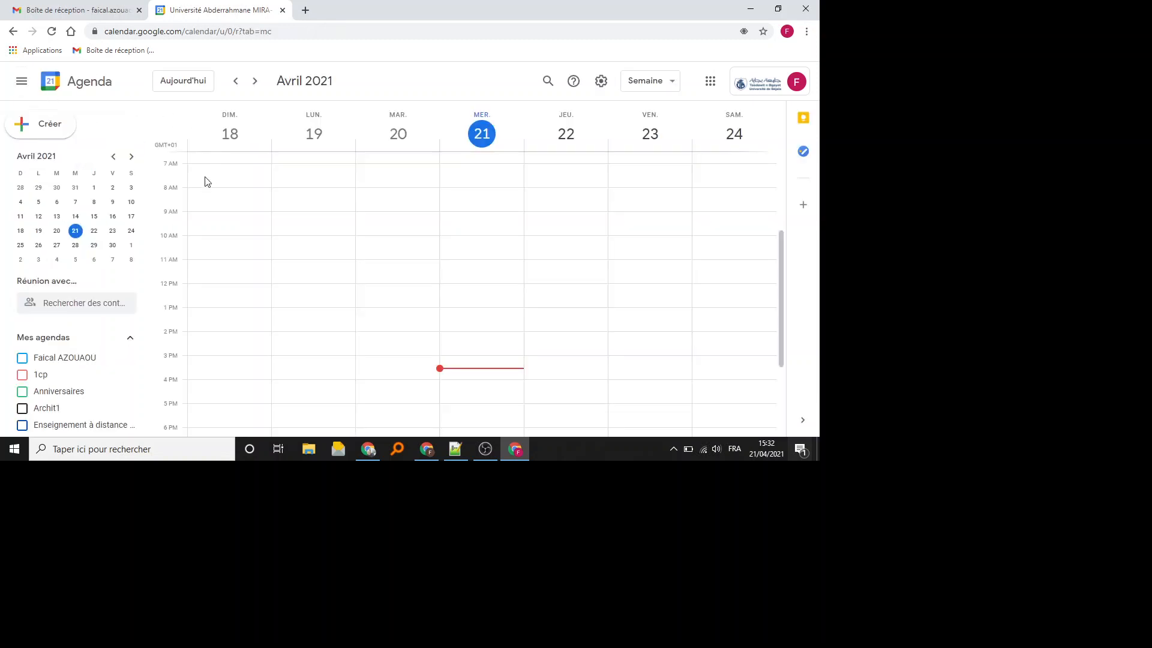
- Remove the Archit1 calendar from Mes agendas and confirm with 'Retirer l'agenda'
scroll(142, 242, down, 1)
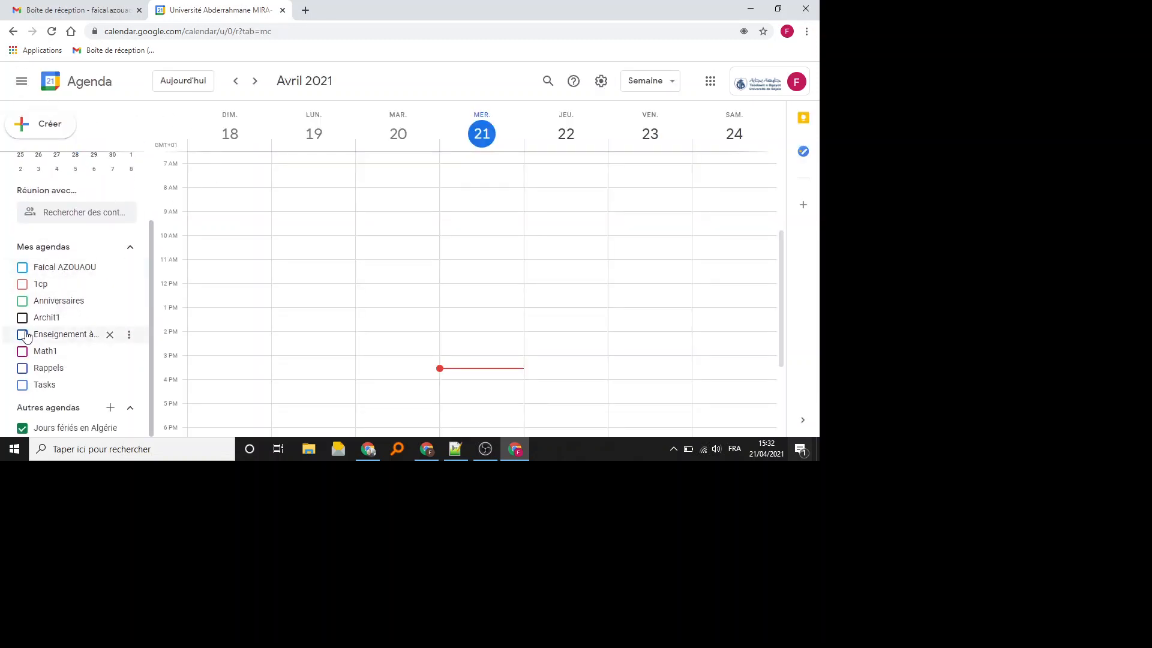
scroll(57, 319, up, 2)
scroll(56, 318, down, 2)
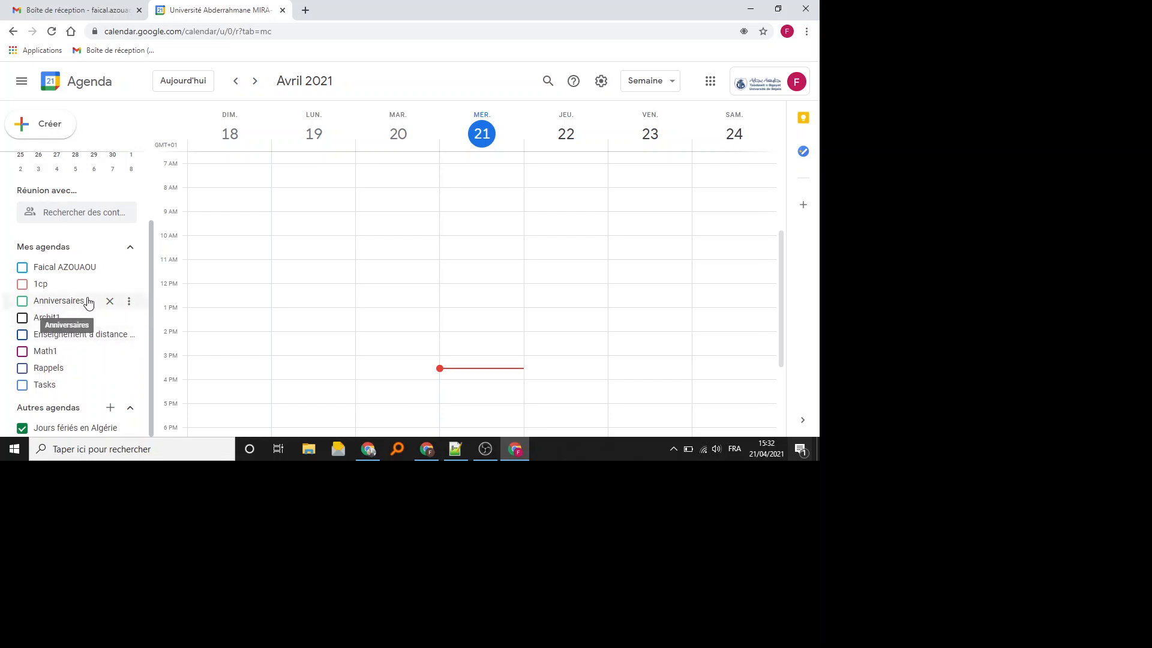
scroll(114, 273, up, 2)
scroll(114, 269, down, 2)
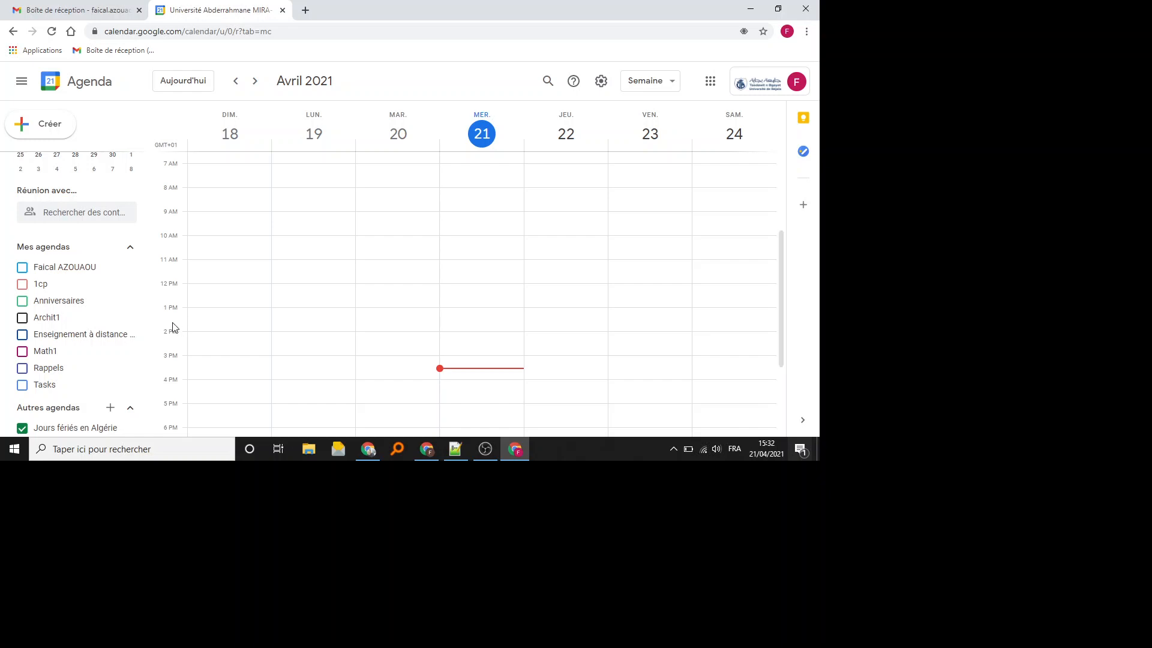
click(109, 318)
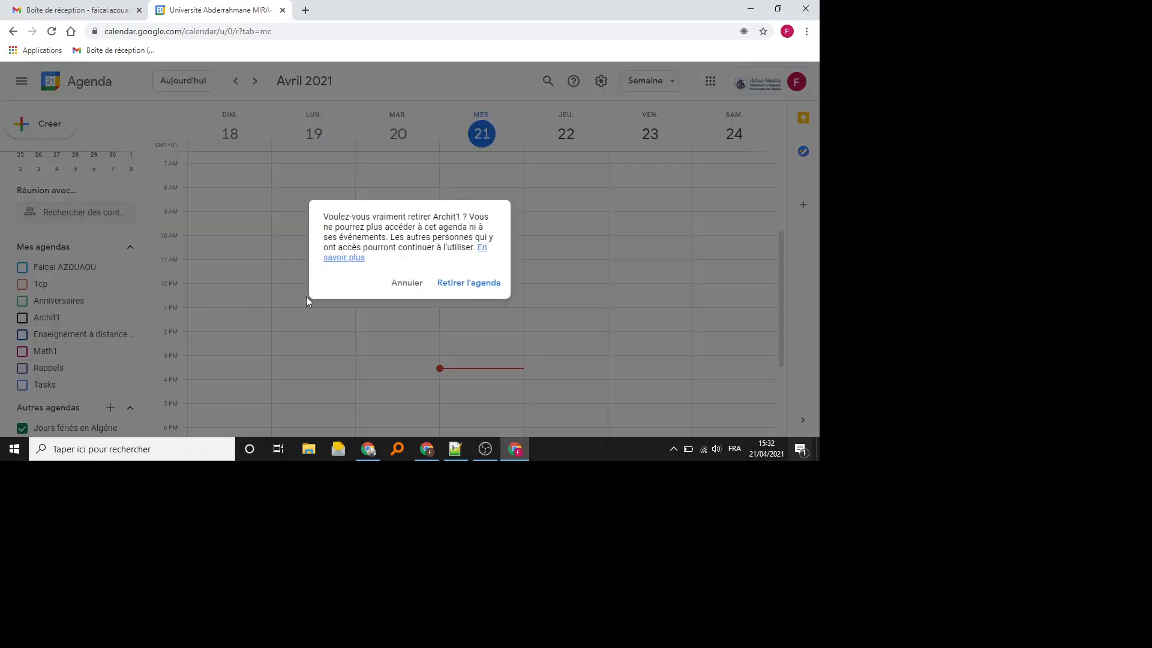
click(454, 286)
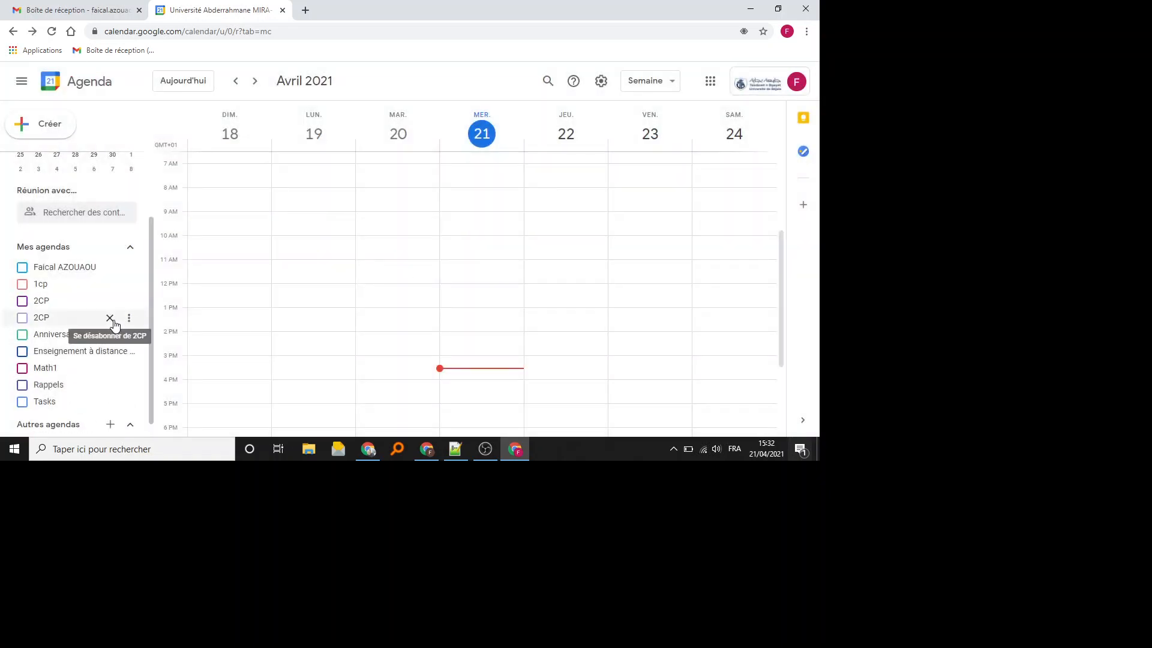
- Show the 2CP calendar and block Sunday 18 April 8:15–10am as 'Cours Maths2'
click(22, 321)
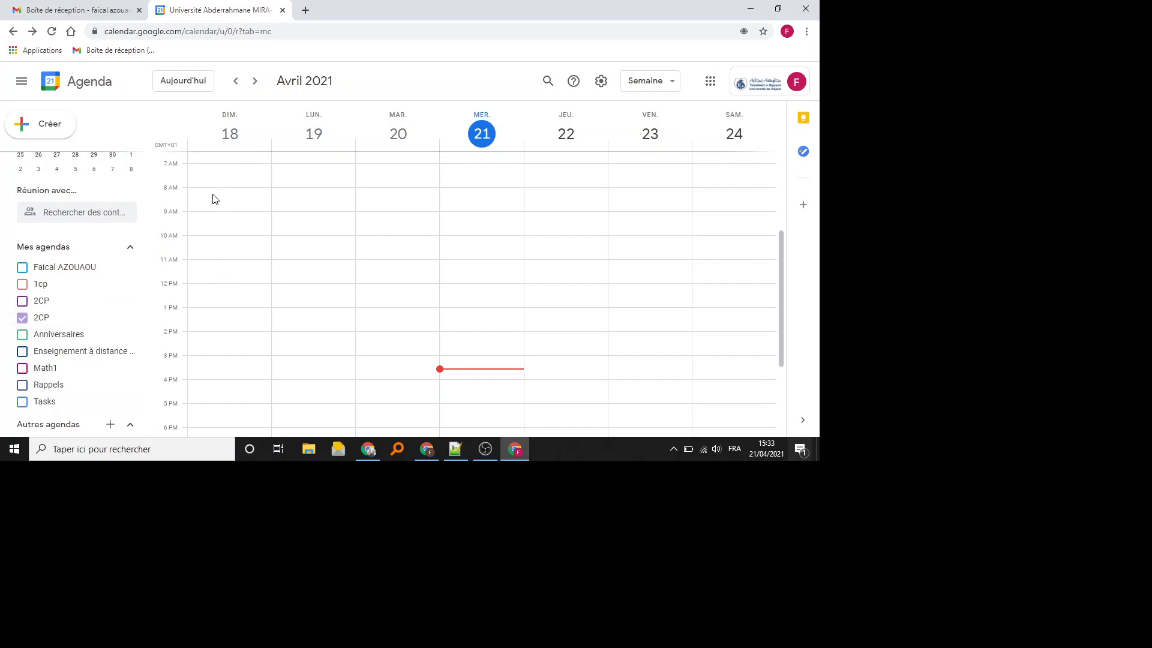
drag(211, 199, 210, 238)
text(C)
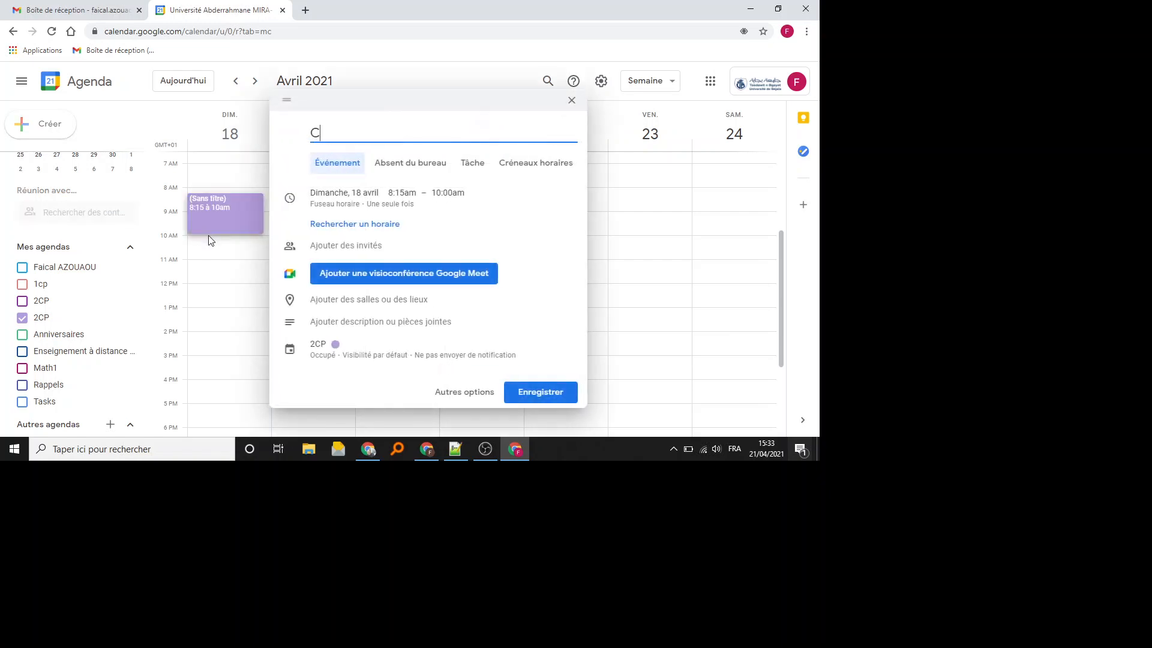
text(ours Maths2)
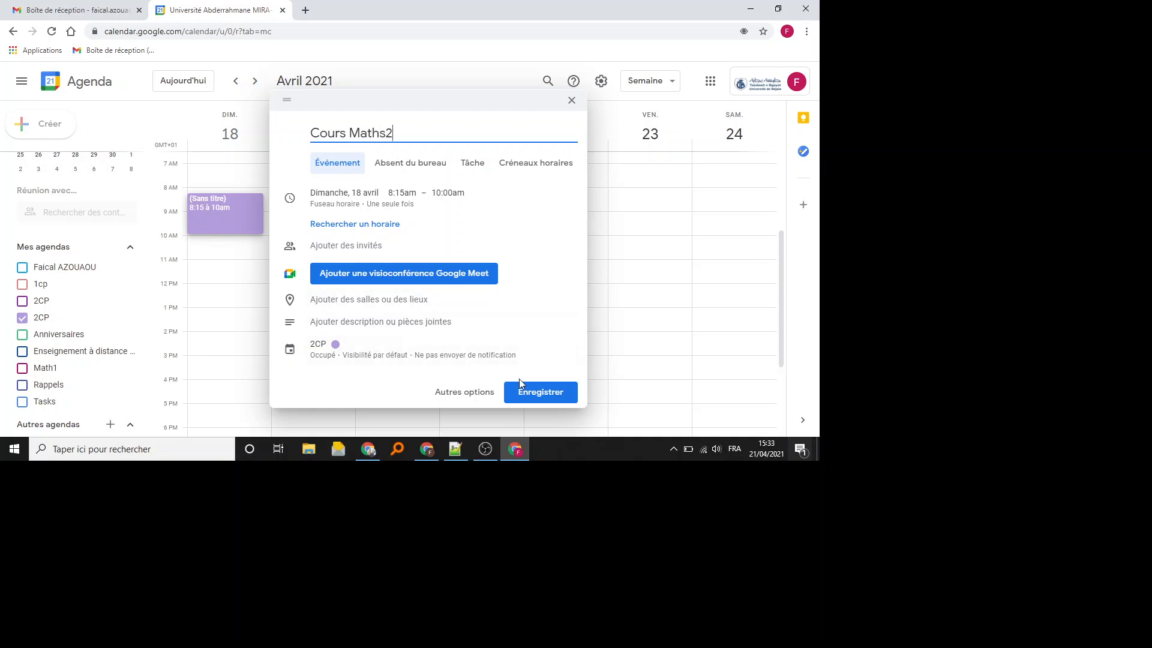
- Invite two guests to Cours Maths2 by entering their e-mail addresses
click(357, 244)
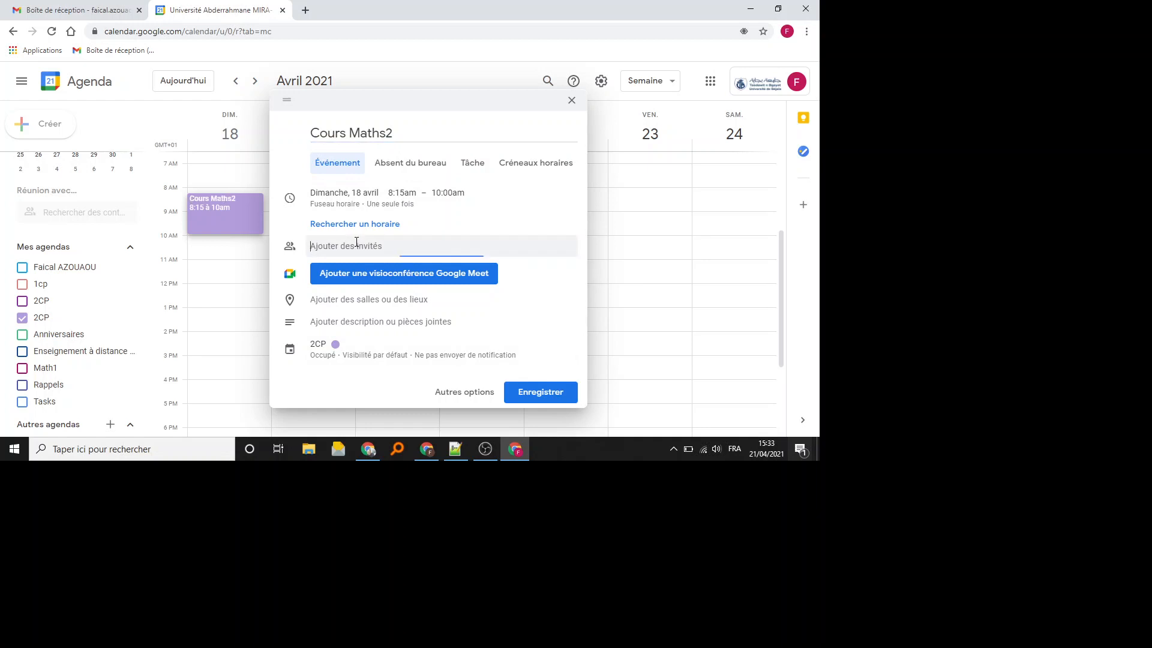
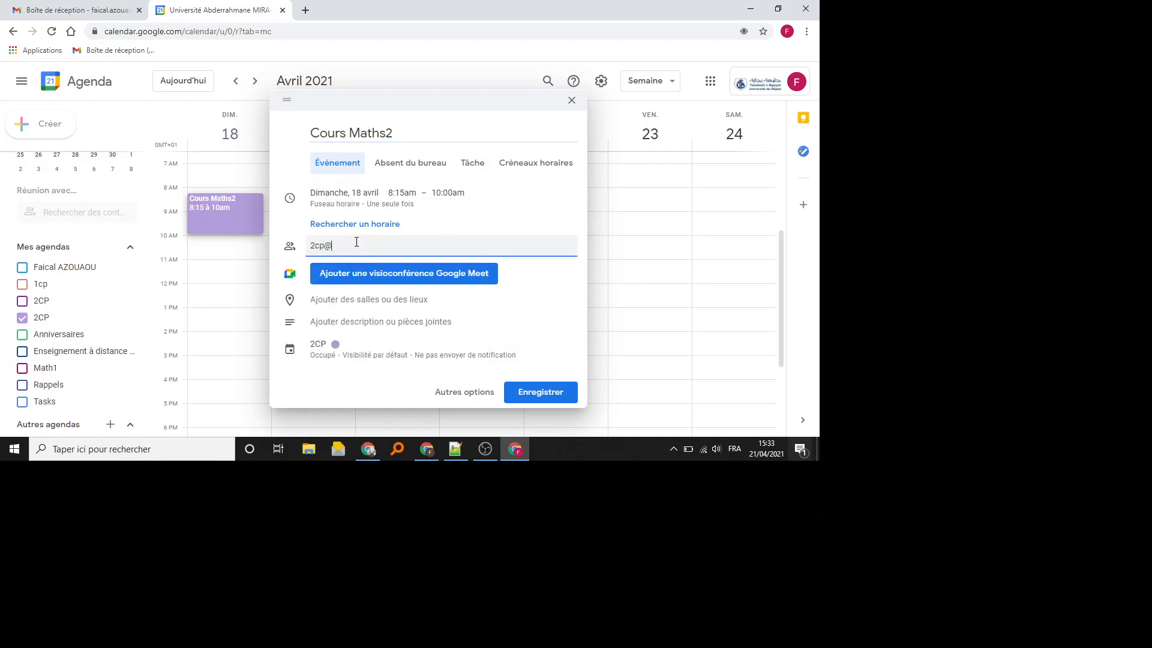
click(382, 305)
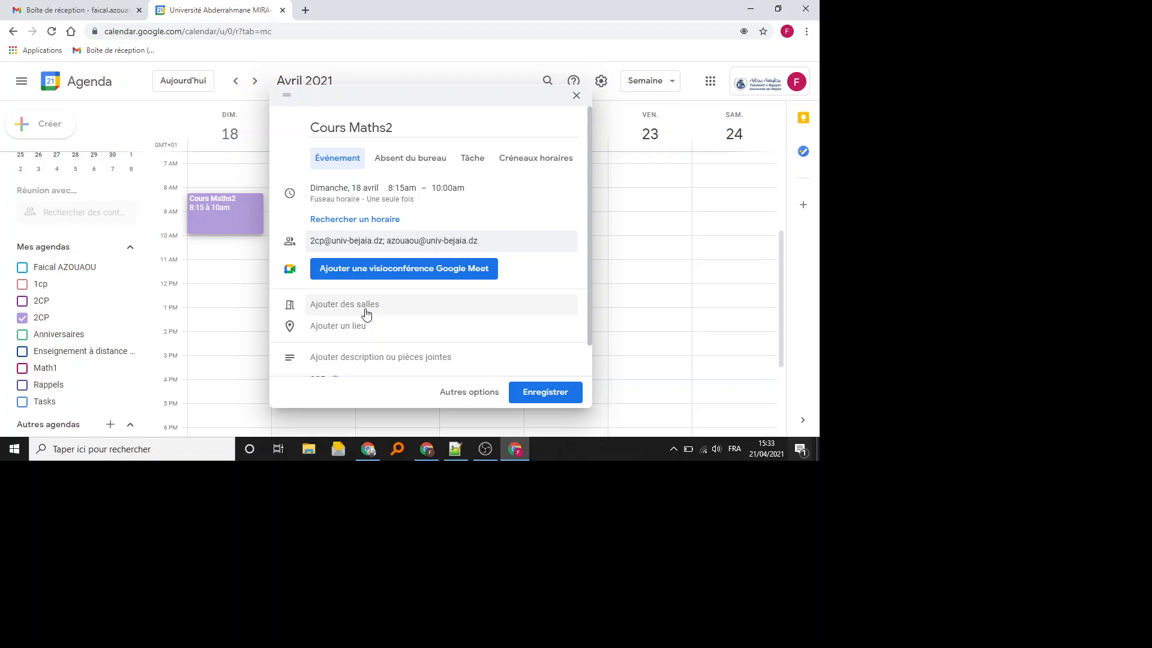
- Book room Targa Bloc 12-RDC-Labo 03 (14) for the Cours Maths2 event
click(366, 314)
click(376, 271)
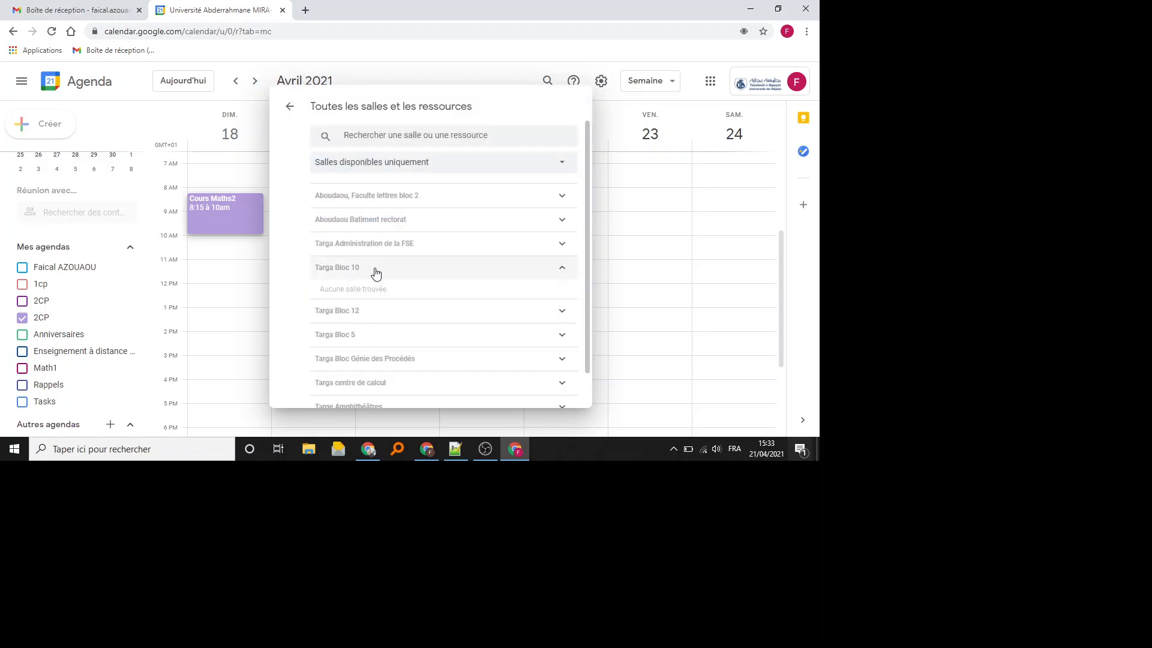
click(366, 312)
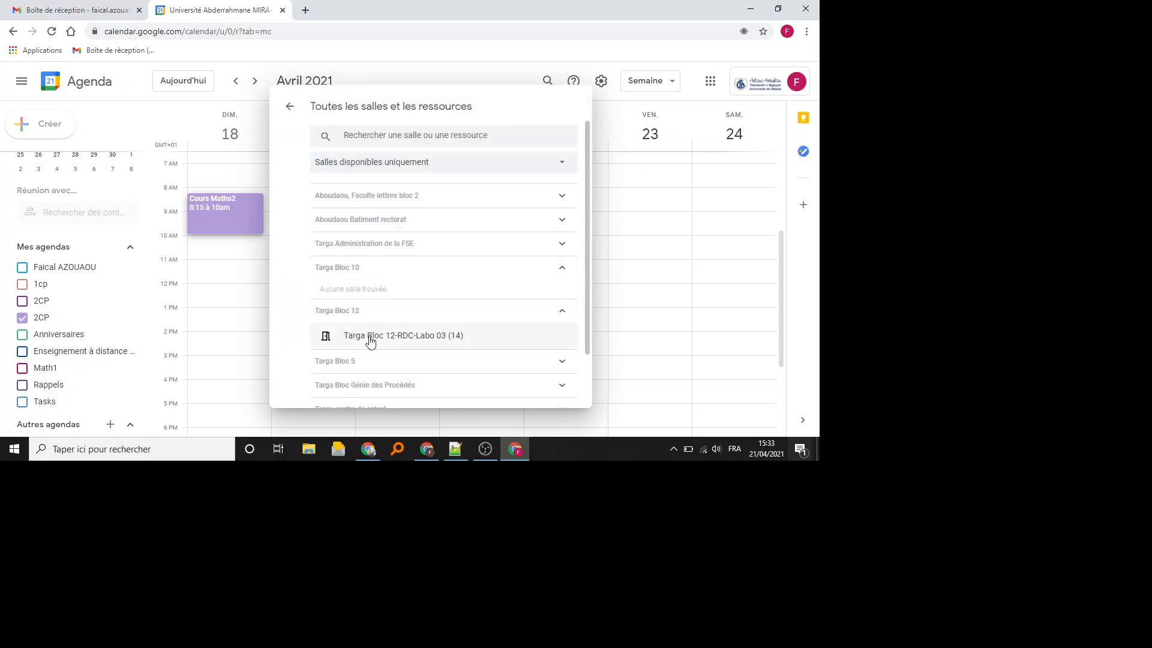
click(370, 337)
click(290, 107)
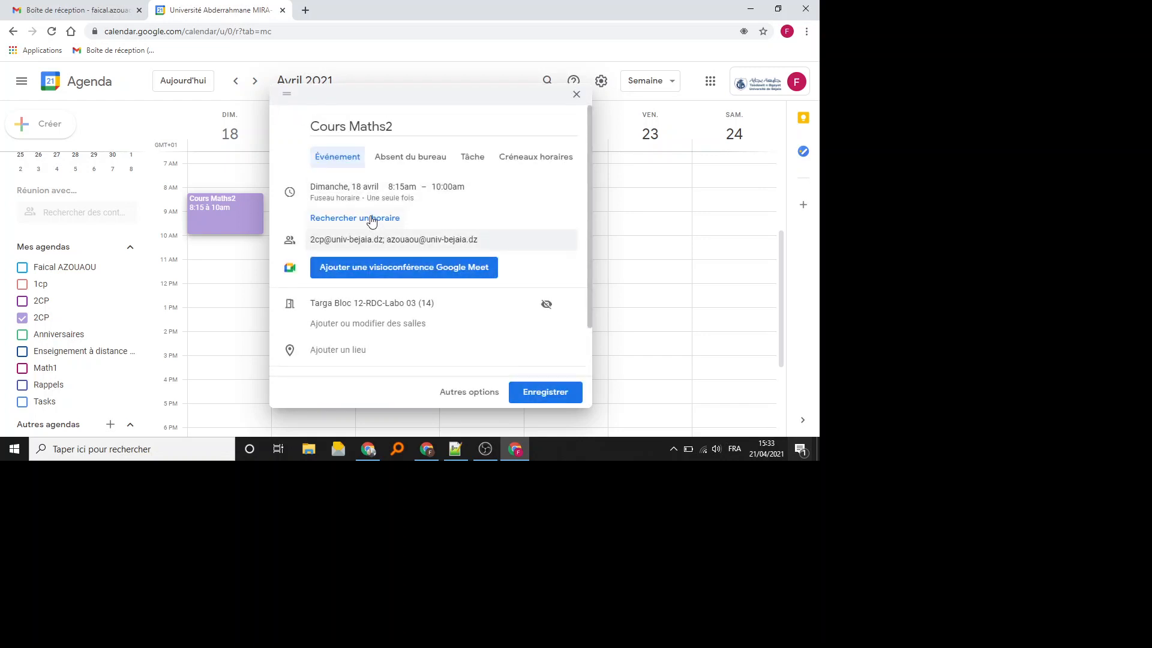
- Replace the invalid guest address with the suggested university contact
click(469, 396)
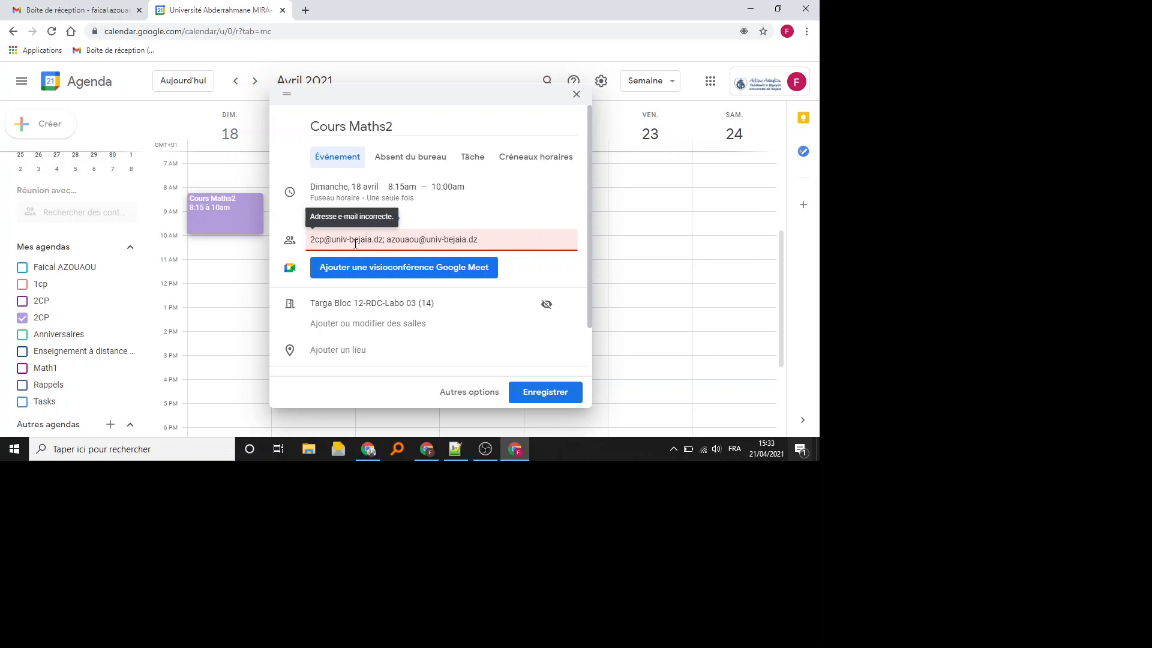
drag(387, 240, 254, 230)
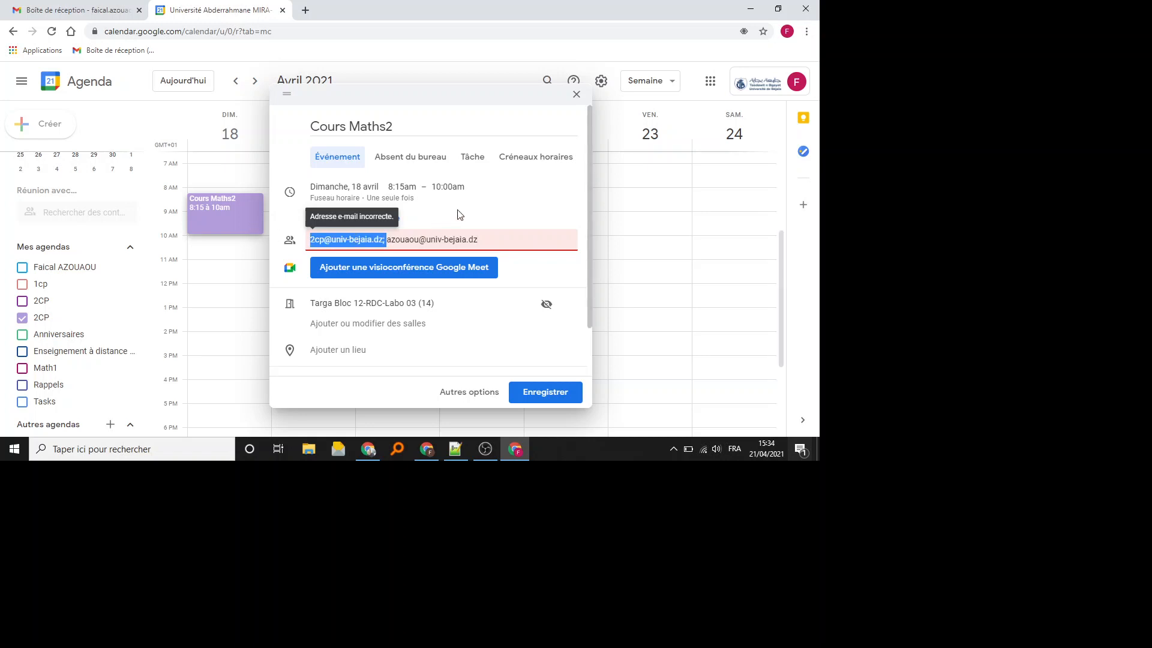
key(BackSpace)
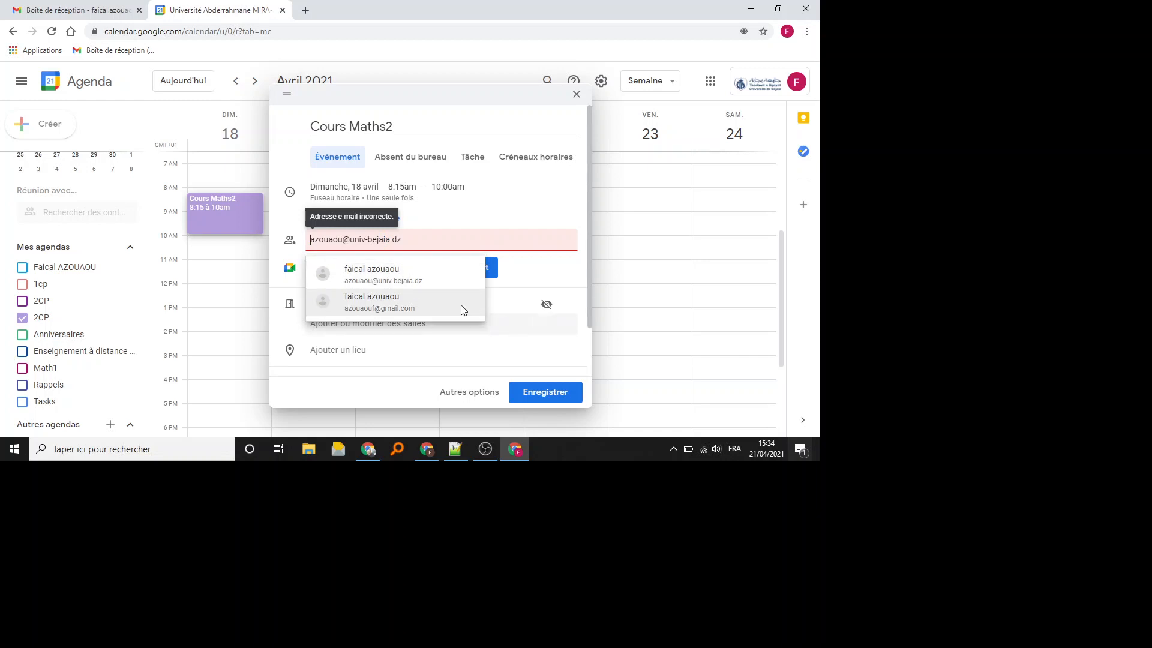
click(412, 280)
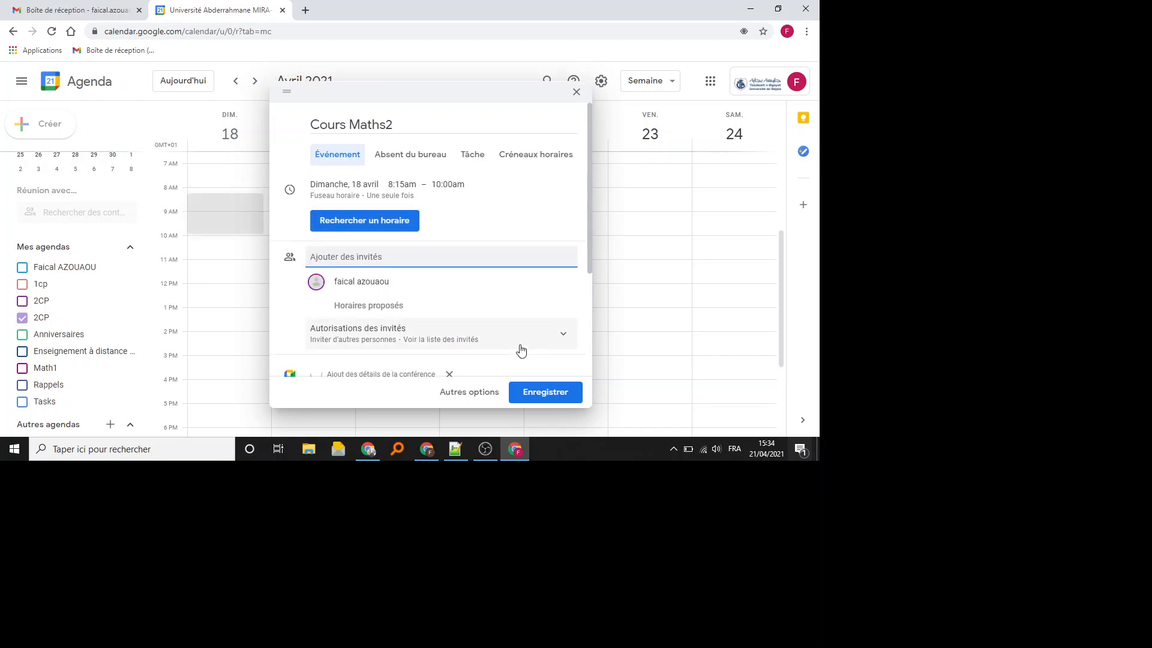
- Make Cours Maths2 repeat weekly on Sundays until an end date, save it, and send invitations
click(462, 396)
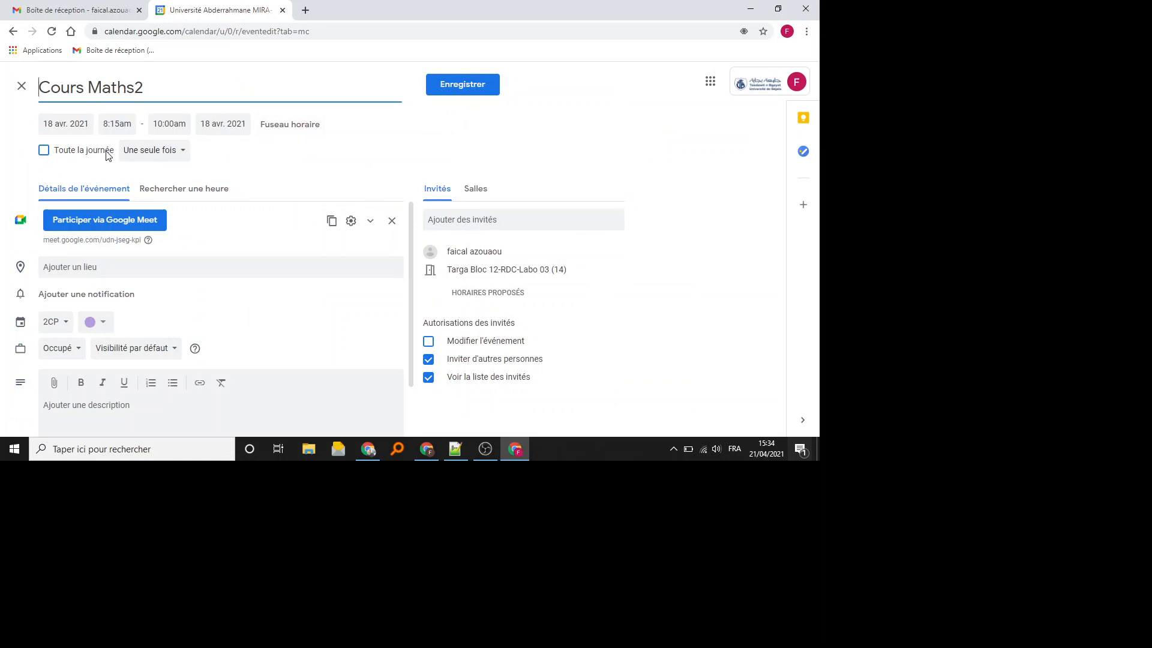
click(183, 152)
click(184, 289)
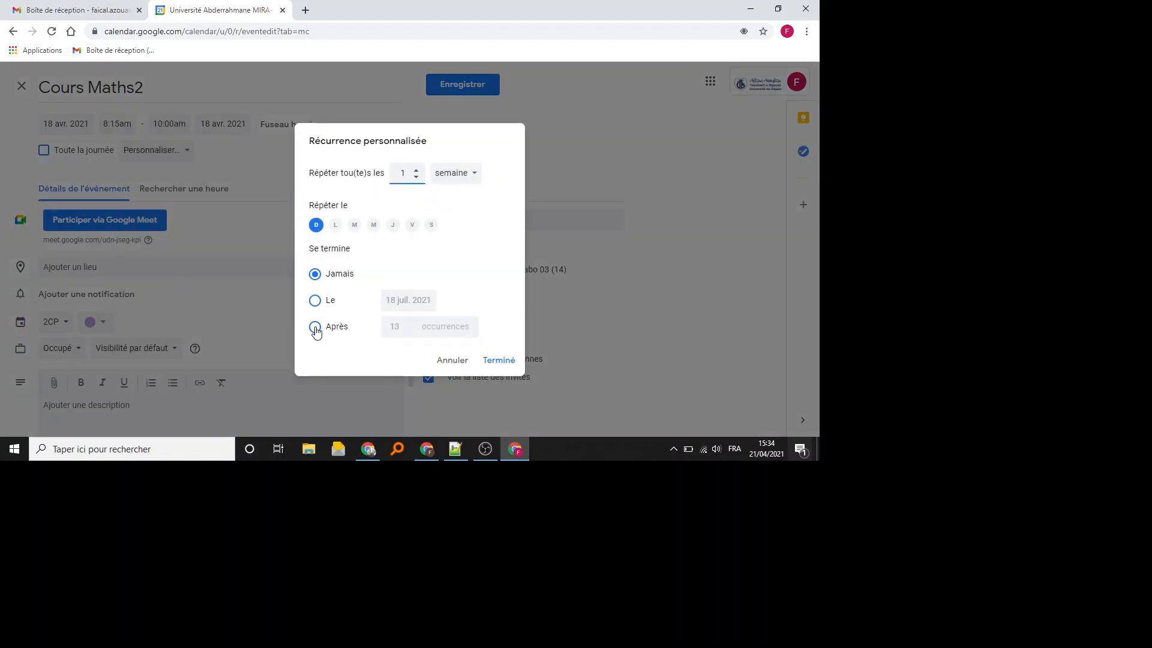
click(315, 300)
click(496, 359)
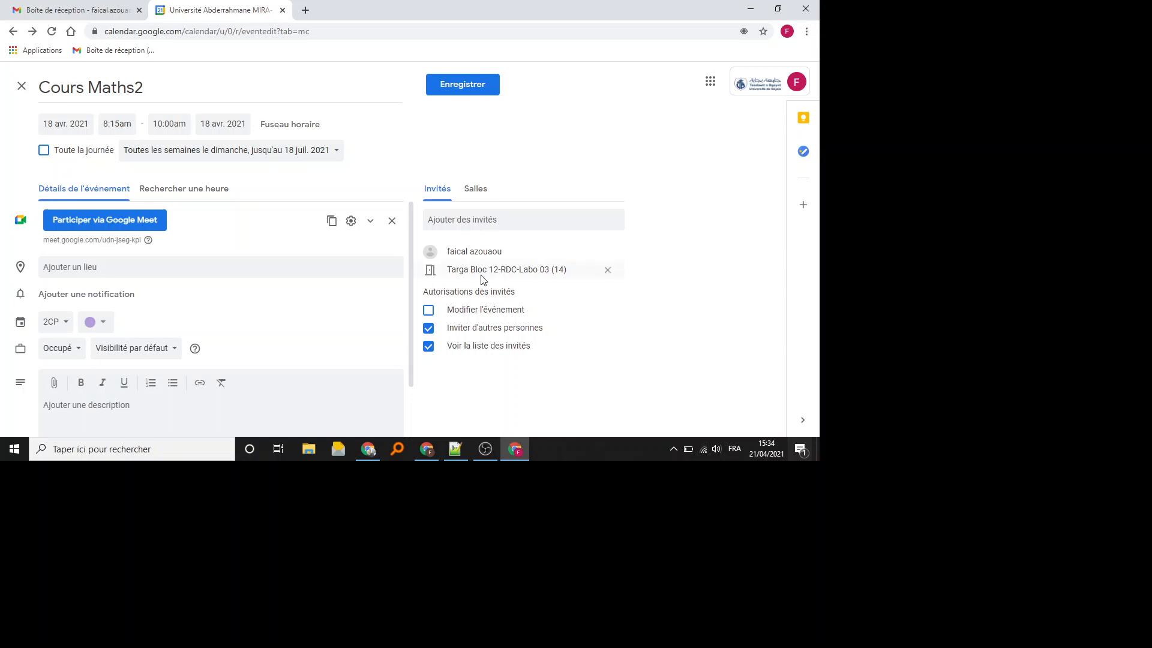
click(453, 91)
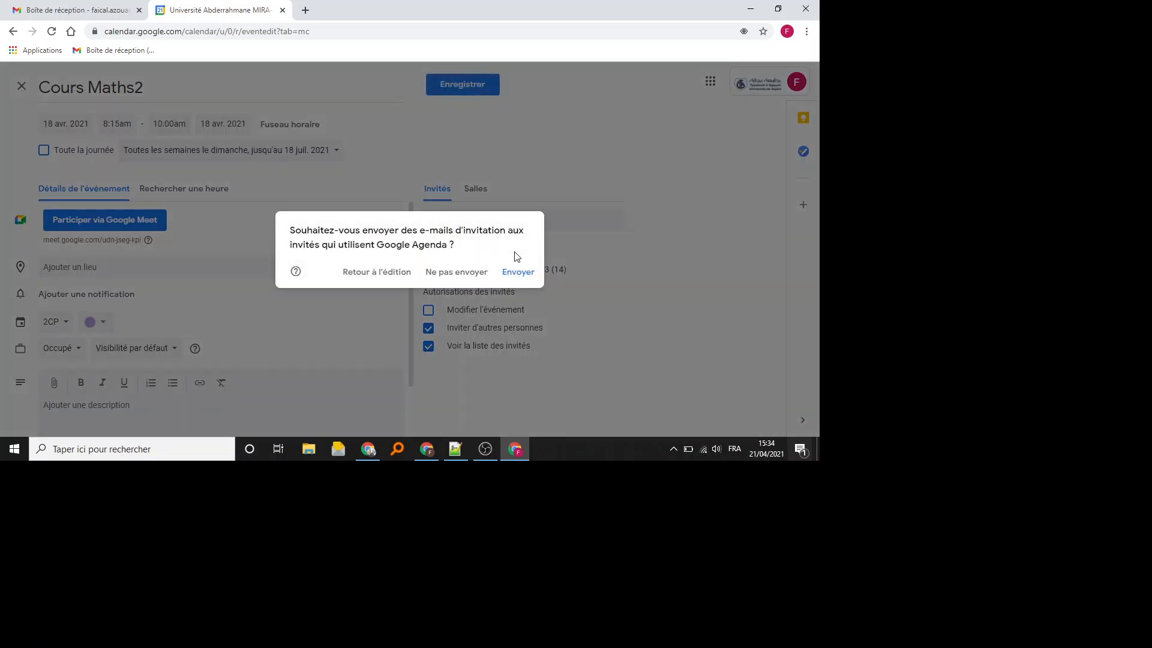
click(518, 274)
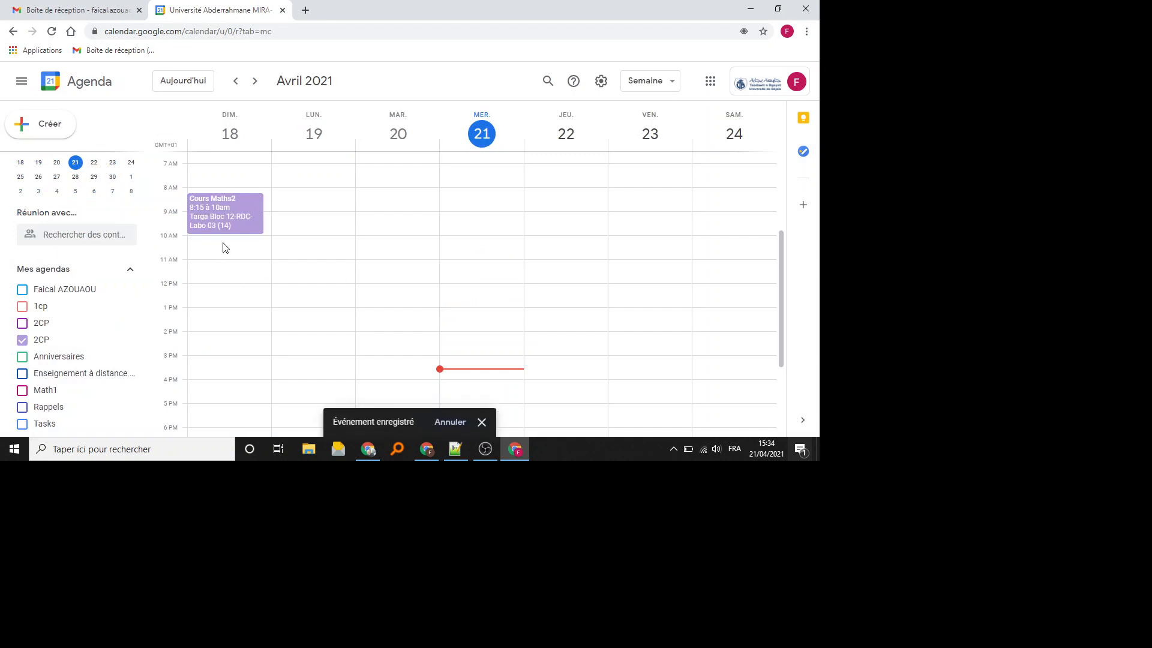
- Create a 'TD archi 2' event on Sunday 18 April from 10 to 11:15am
drag(221, 241, 222, 264)
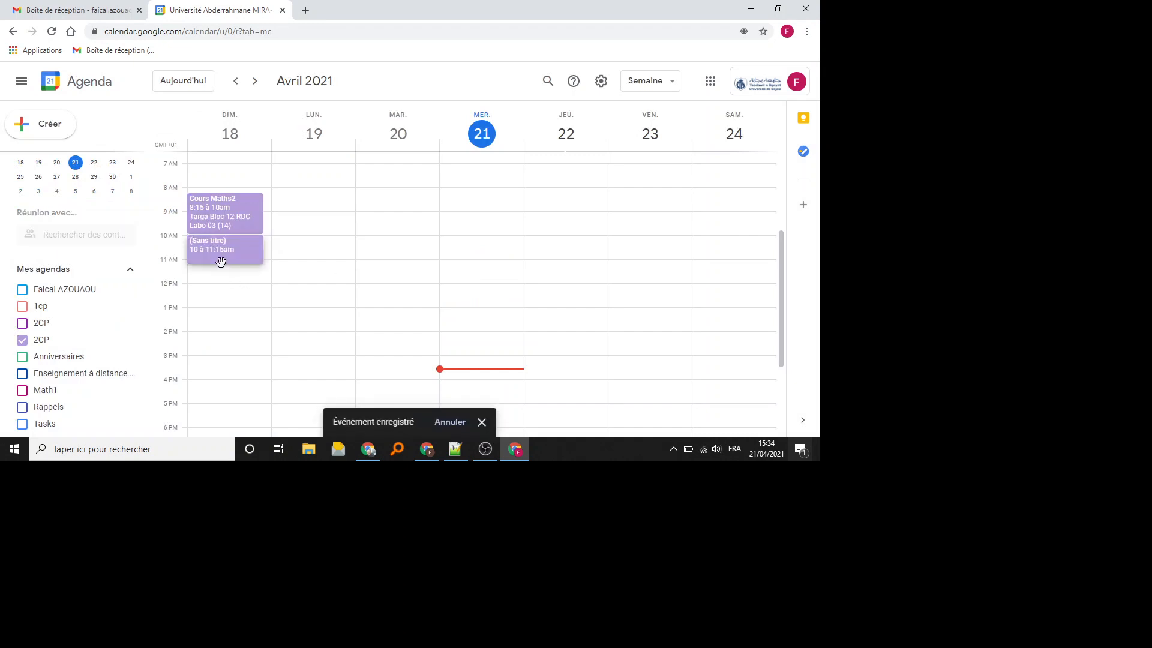
text(T)
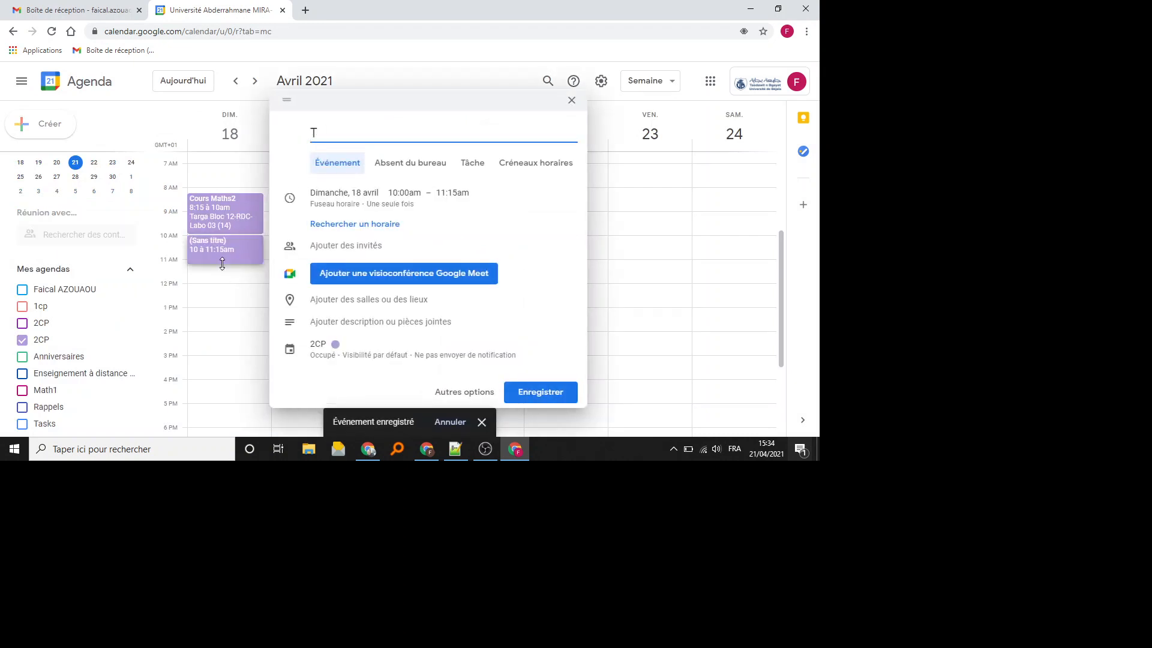
text(F archi 2)
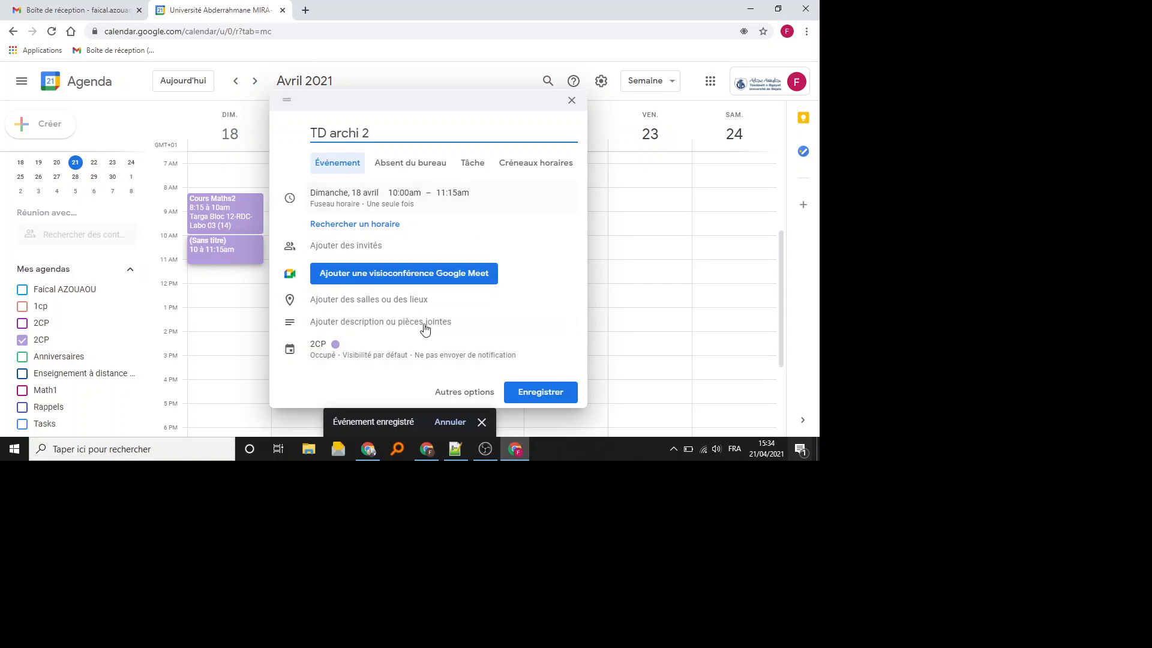
click(462, 393)
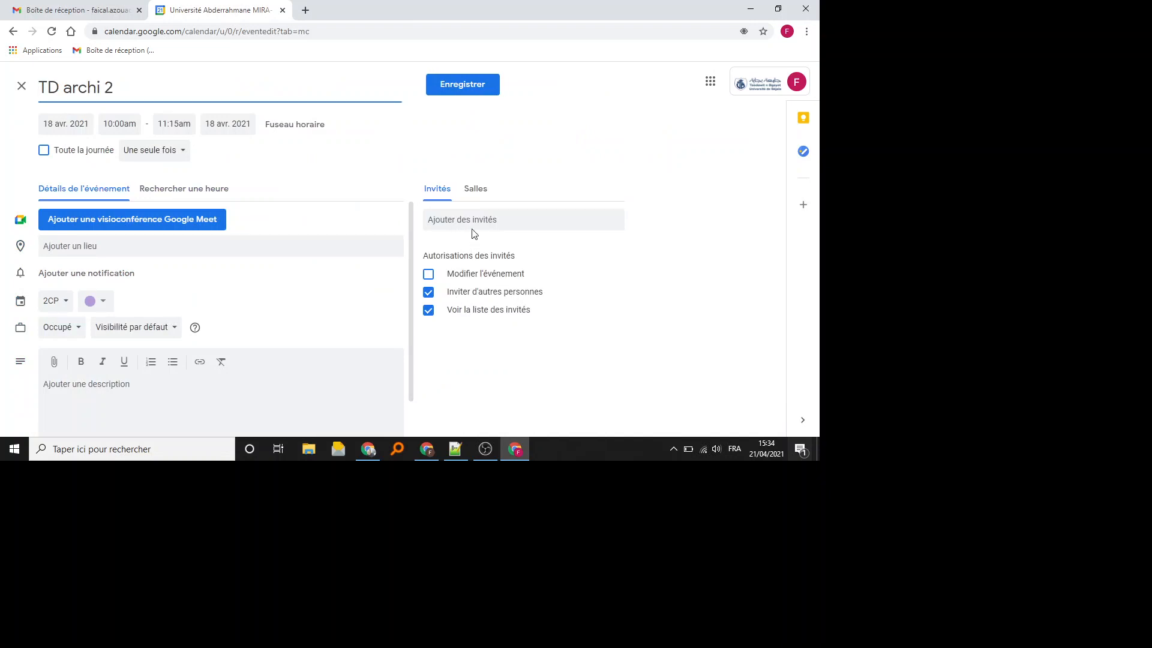
- Add a matching contact from the suggestions as a guest of TD archi 2
click(472, 221)
text(az)
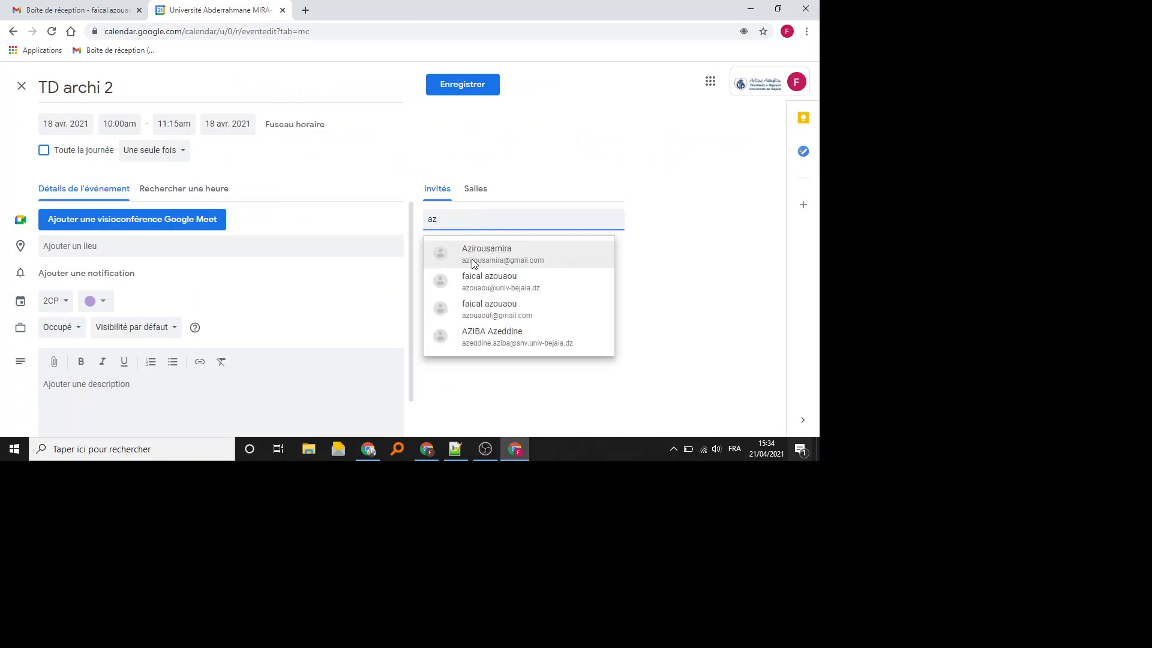
click(483, 283)
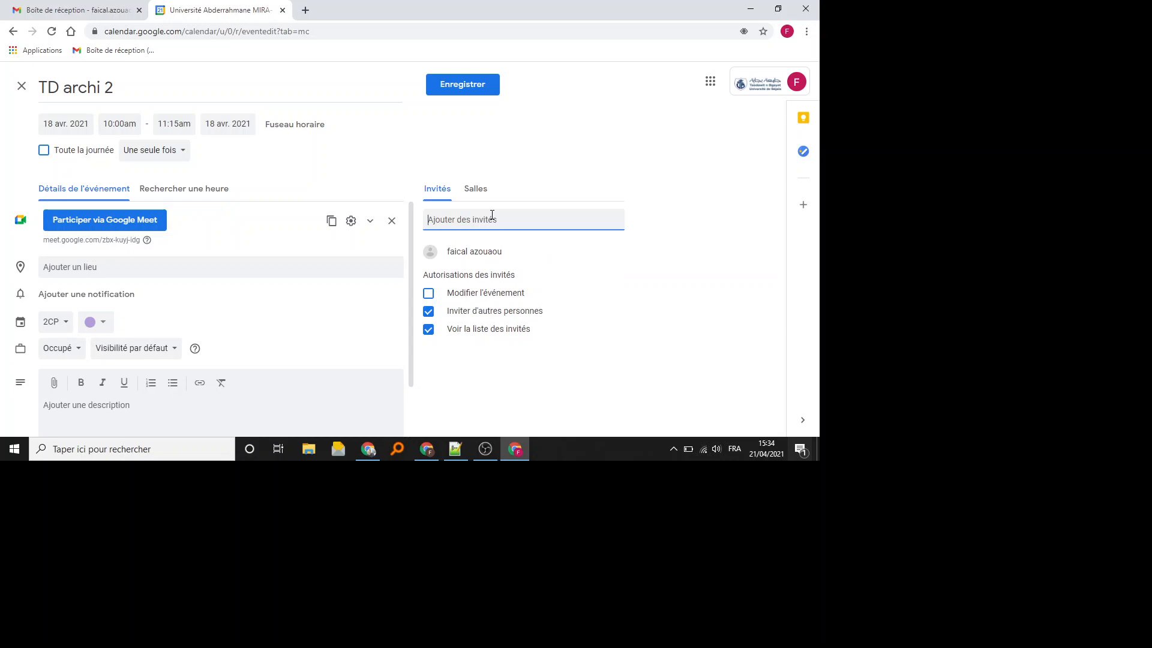
click(475, 189)
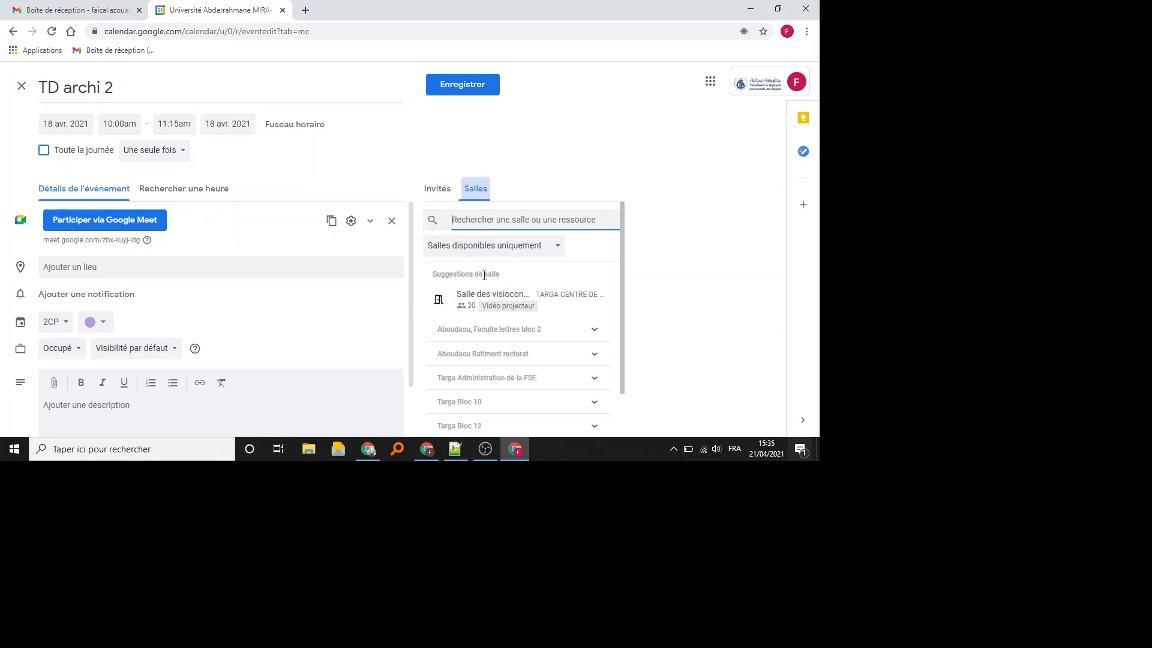
- Pick a Targa Bloc 12 room, repeat weekly until 18 July 2021, save without invitations
scroll(477, 324, down, 3)
click(475, 328)
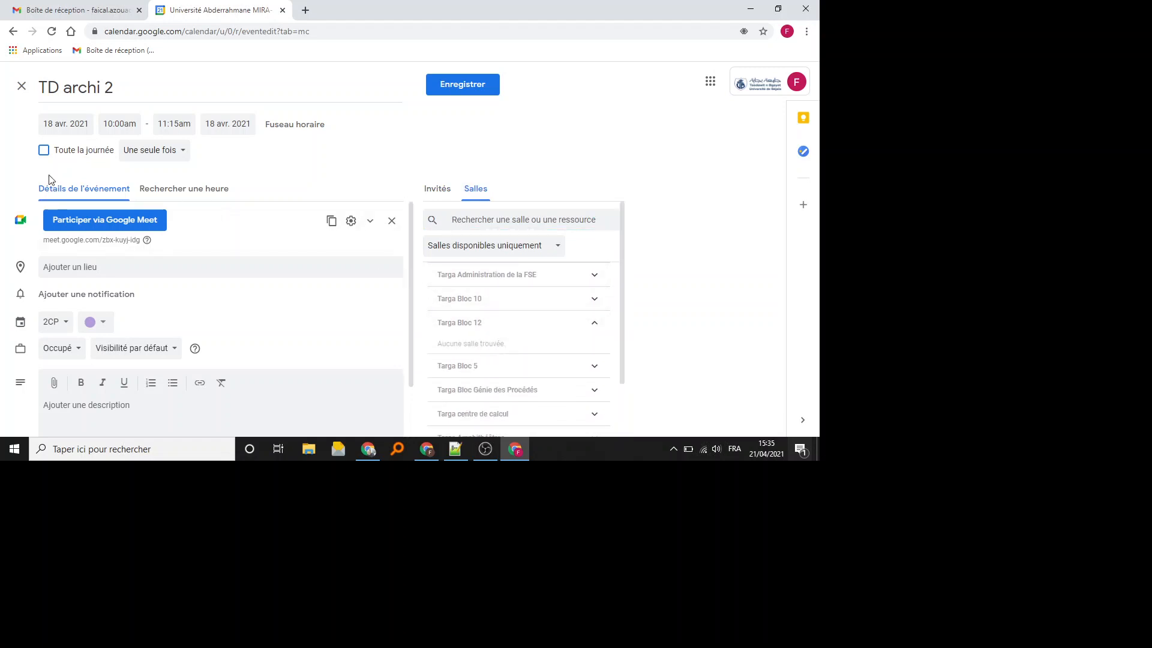
click(176, 156)
click(170, 281)
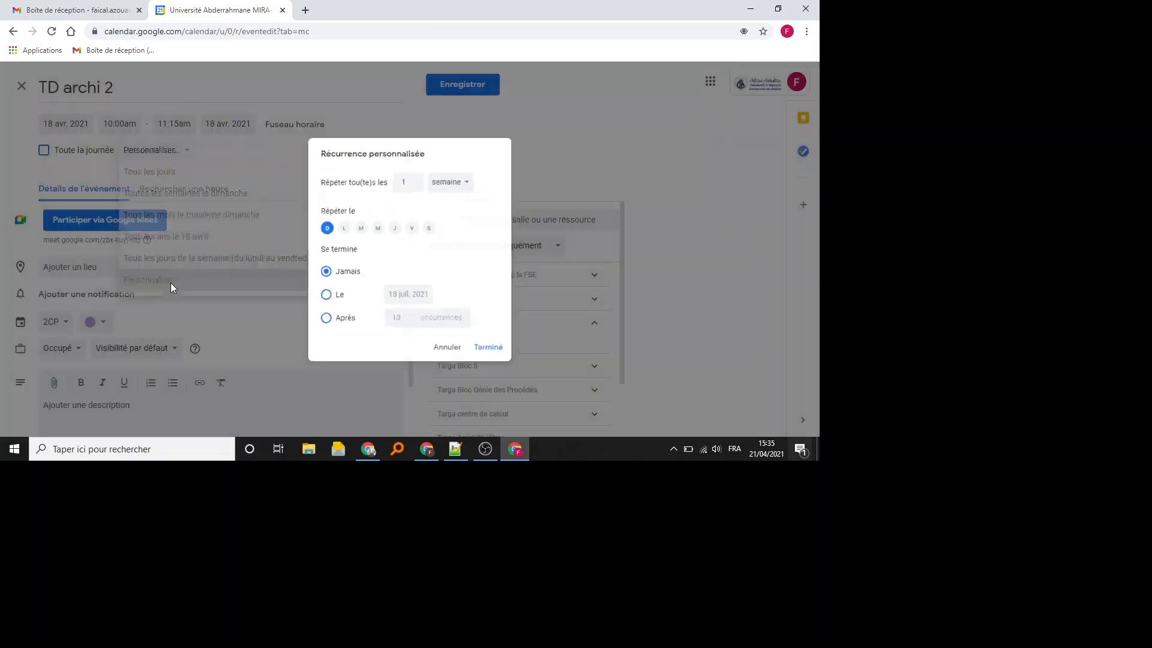
click(323, 306)
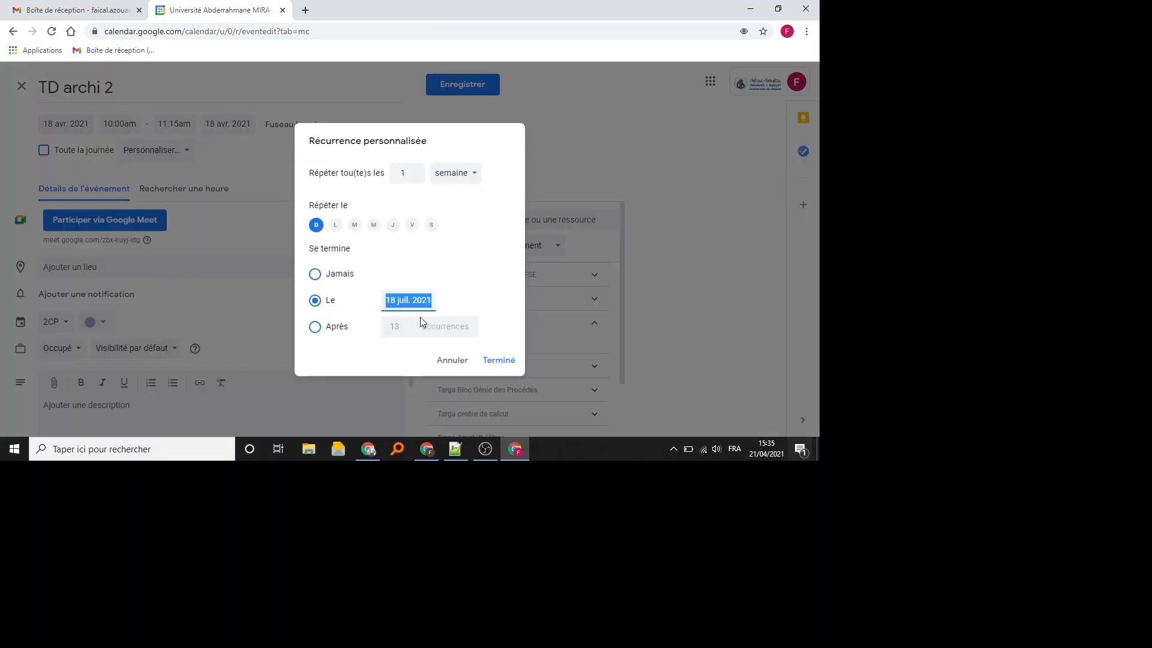
click(491, 366)
click(477, 89)
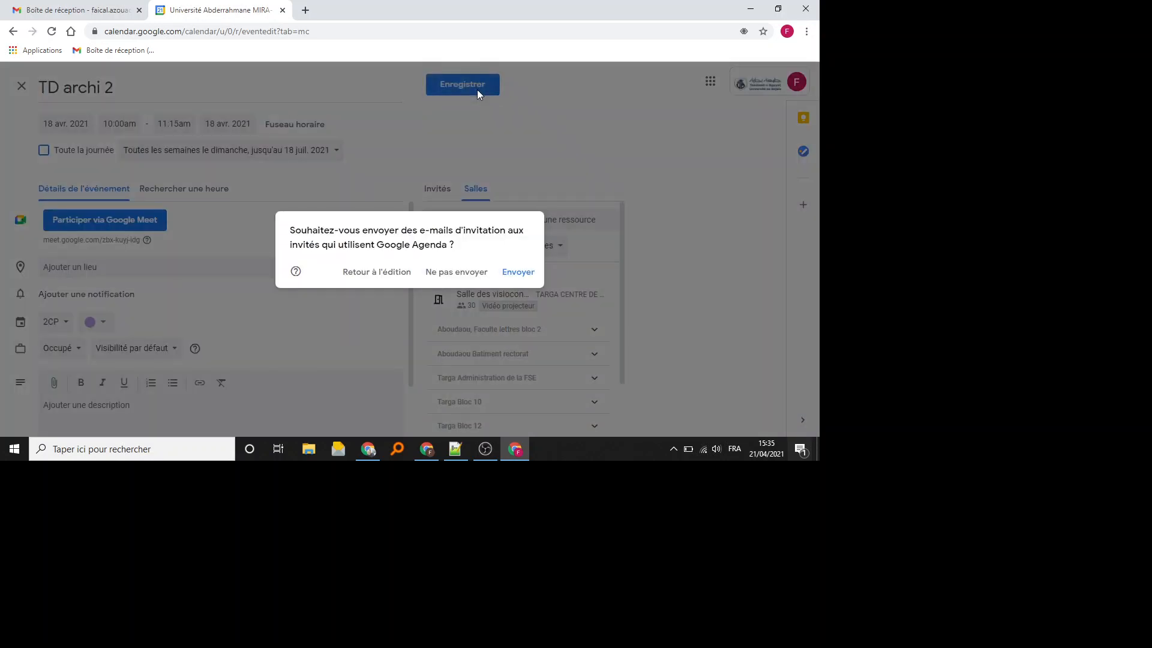
click(456, 273)
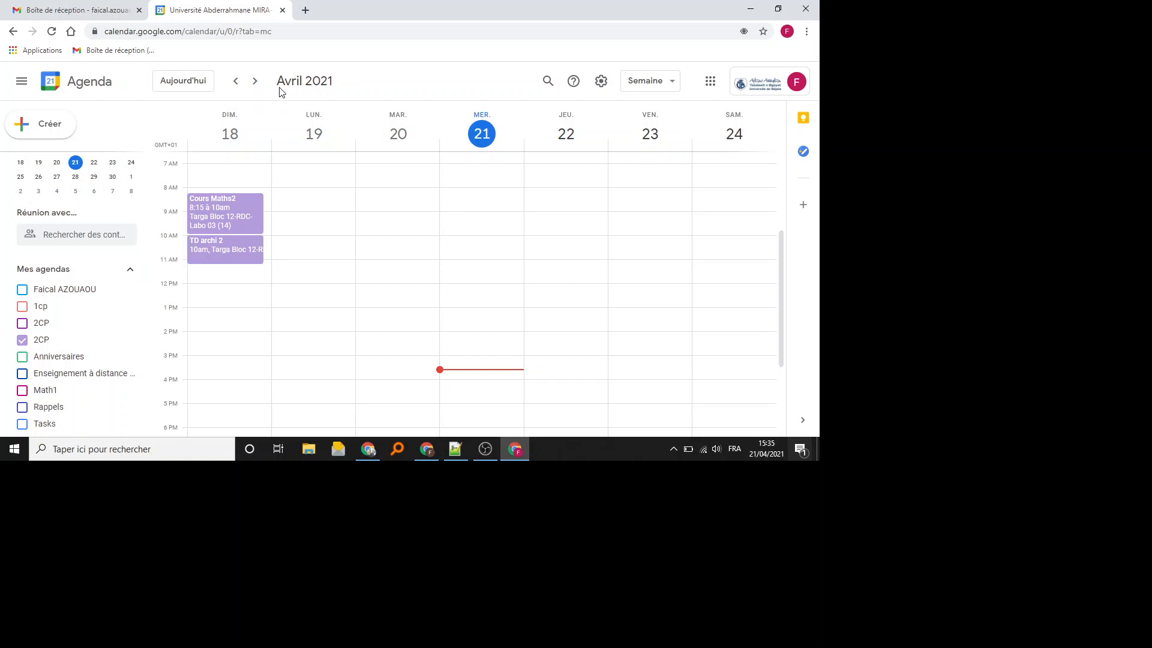
- Browse weeks from 4–10 April to 2–8 May checking the Sunday classes, ending on 18–24 April
click(243, 80)
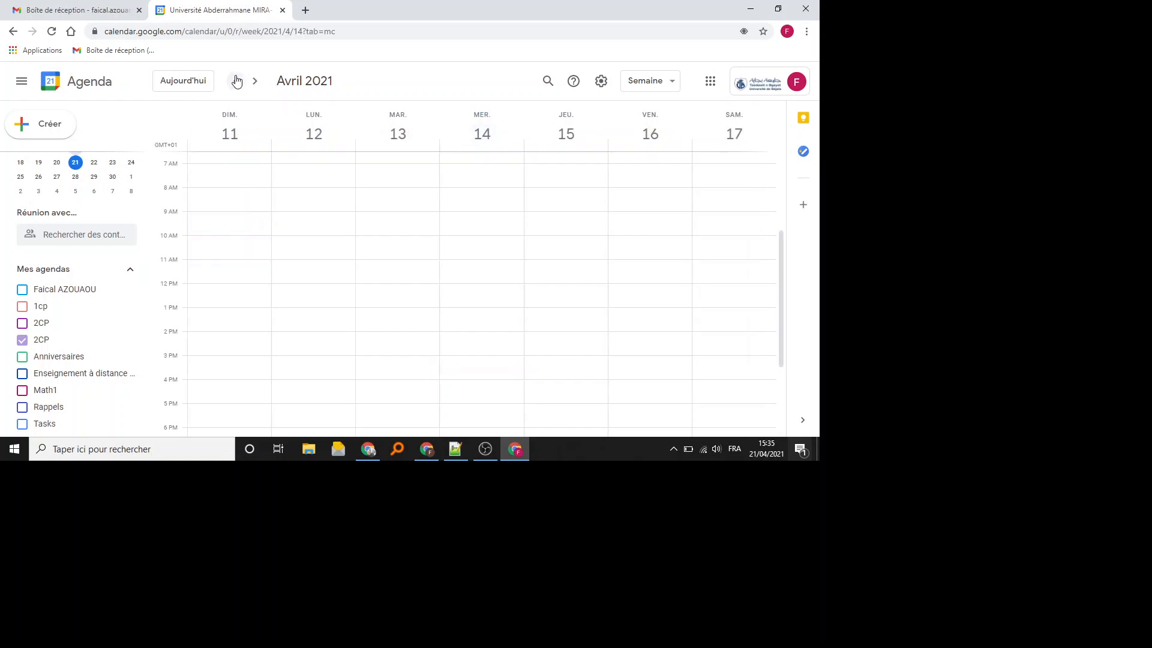
click(236, 82)
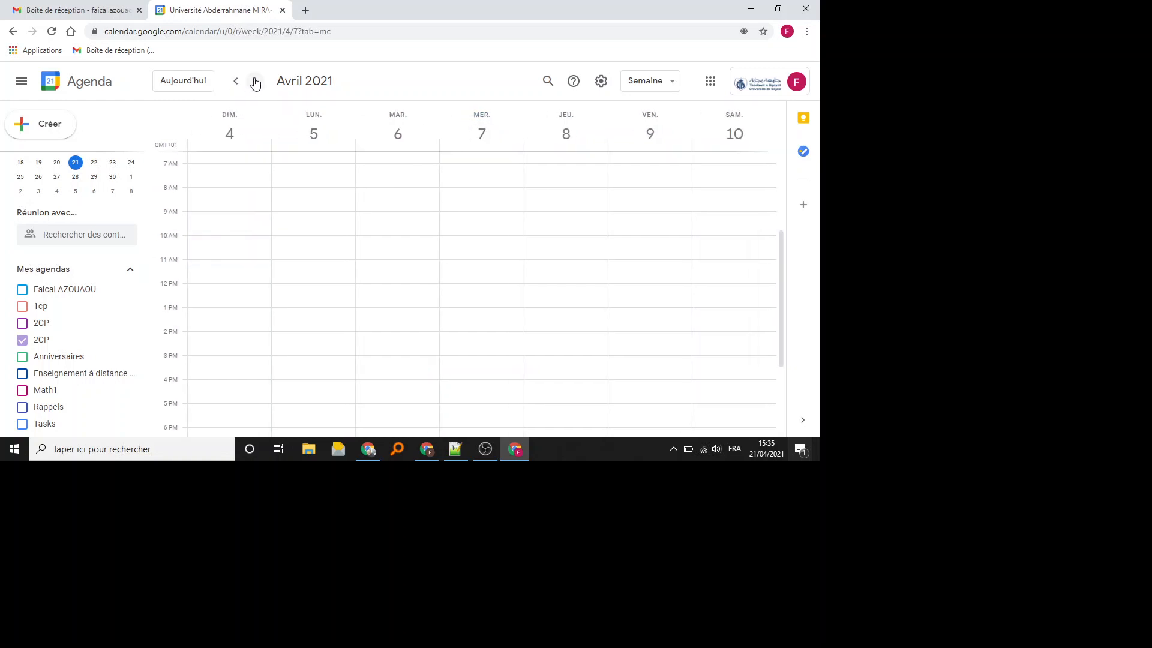
click(255, 82)
click(255, 81)
click(255, 81)
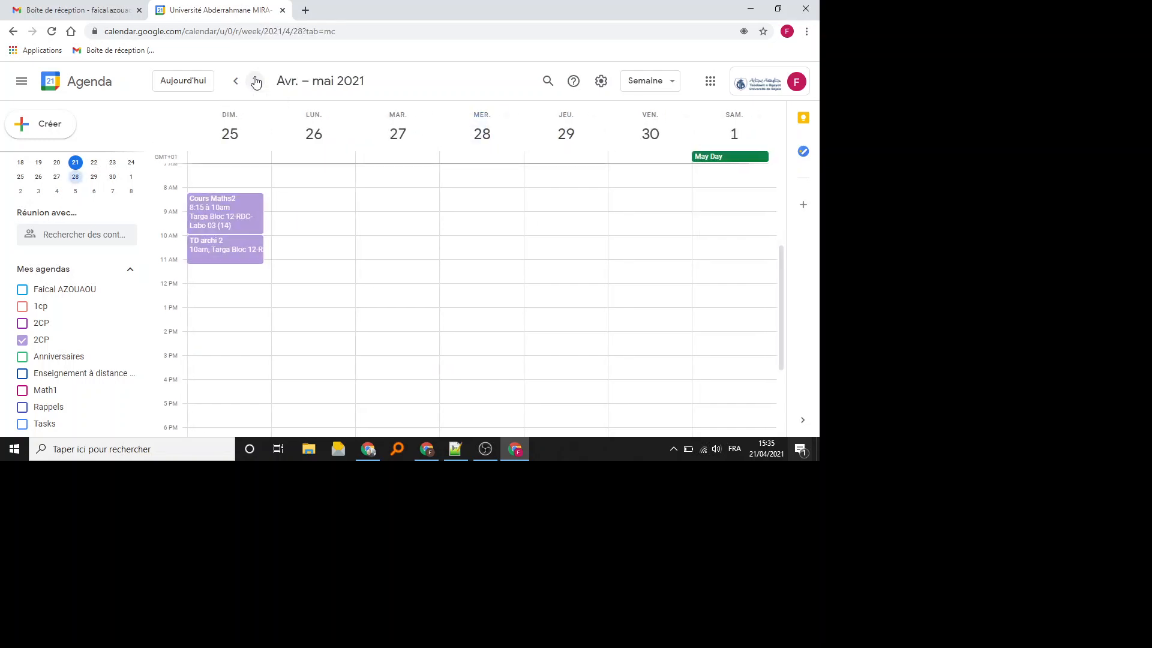
click(255, 82)
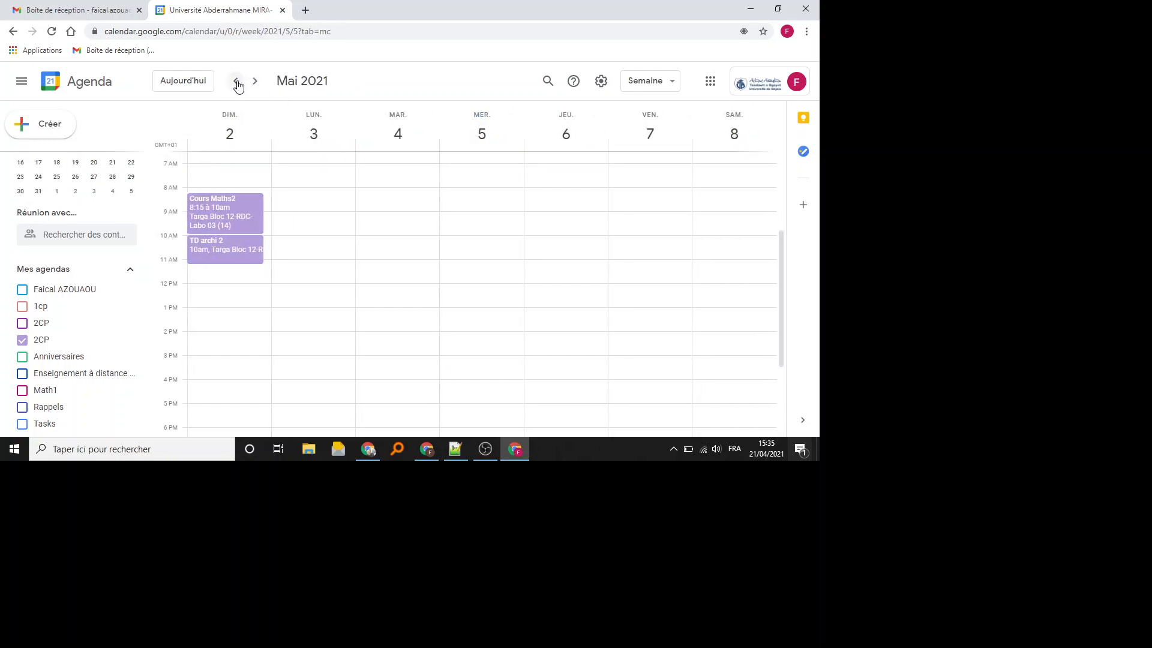
click(237, 82)
click(237, 83)
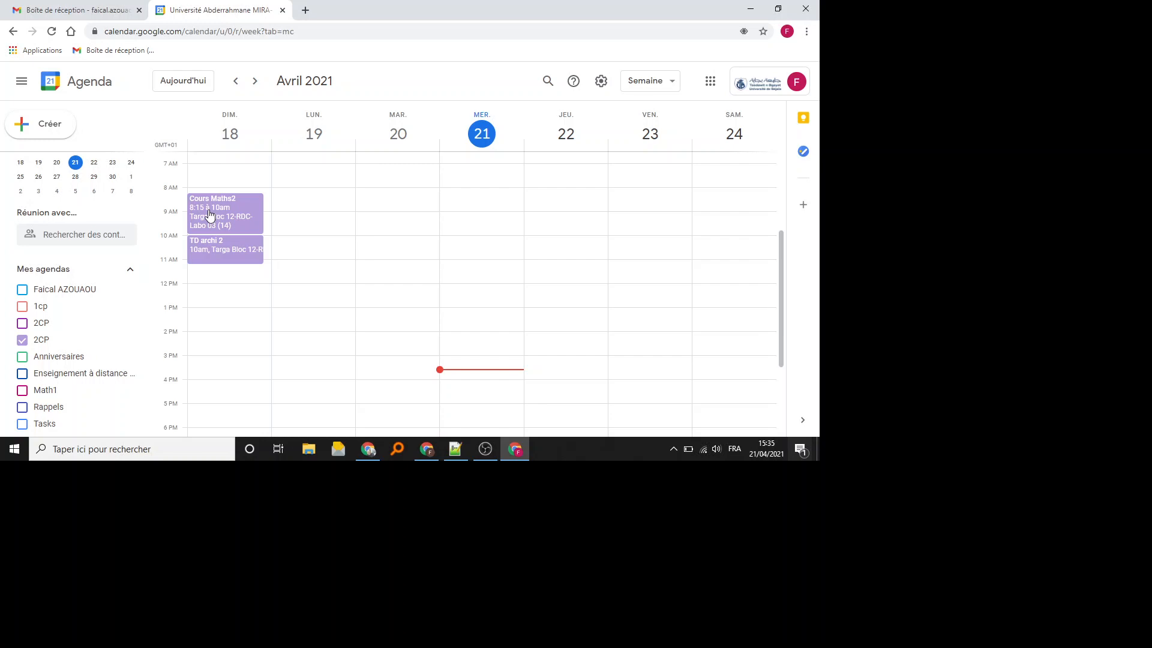
- Add and save a one-off 'EMD Maths' event on Tuesday 20 April, 9–10:15am
click(401, 234)
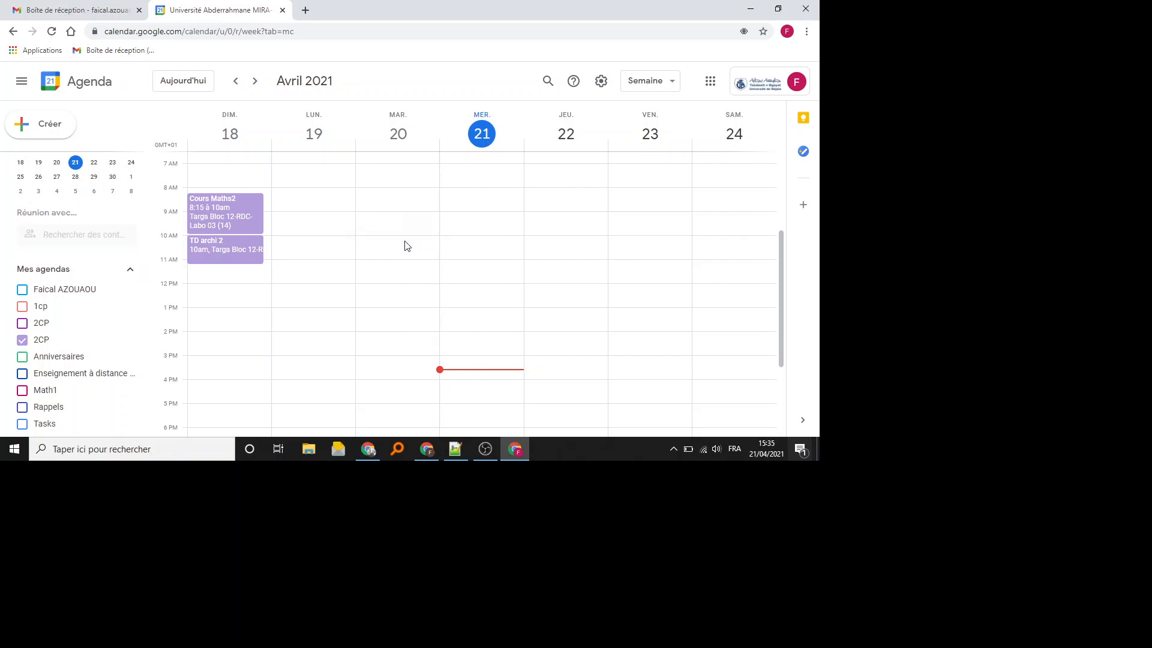
click(406, 246)
text(EM)
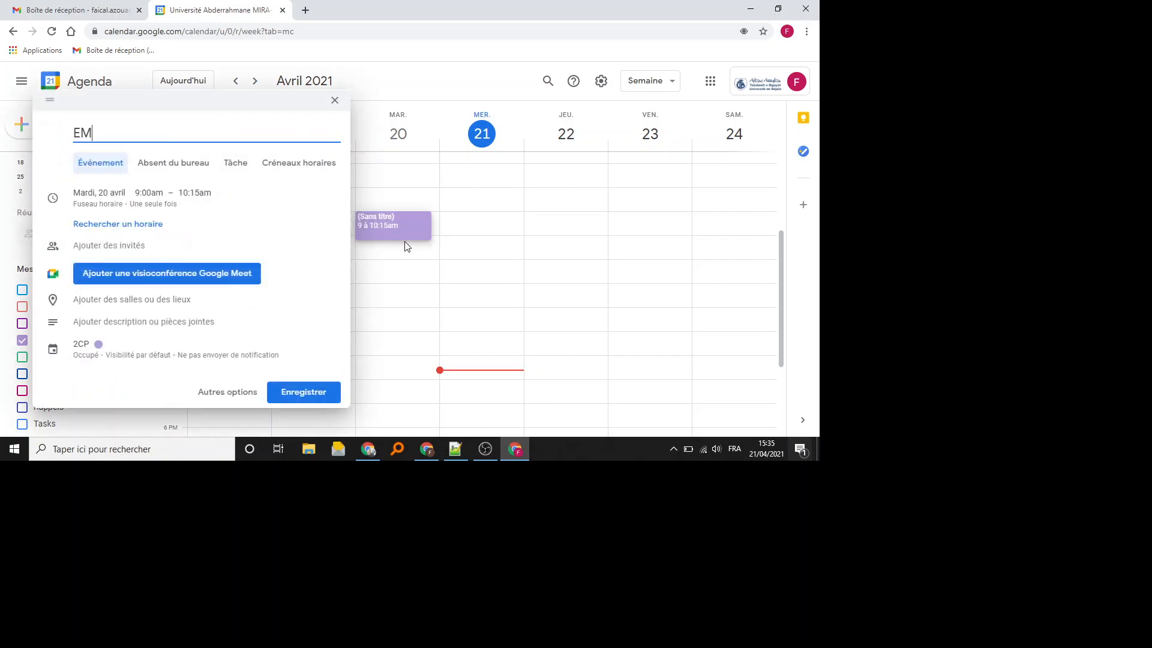
text(D Maths)
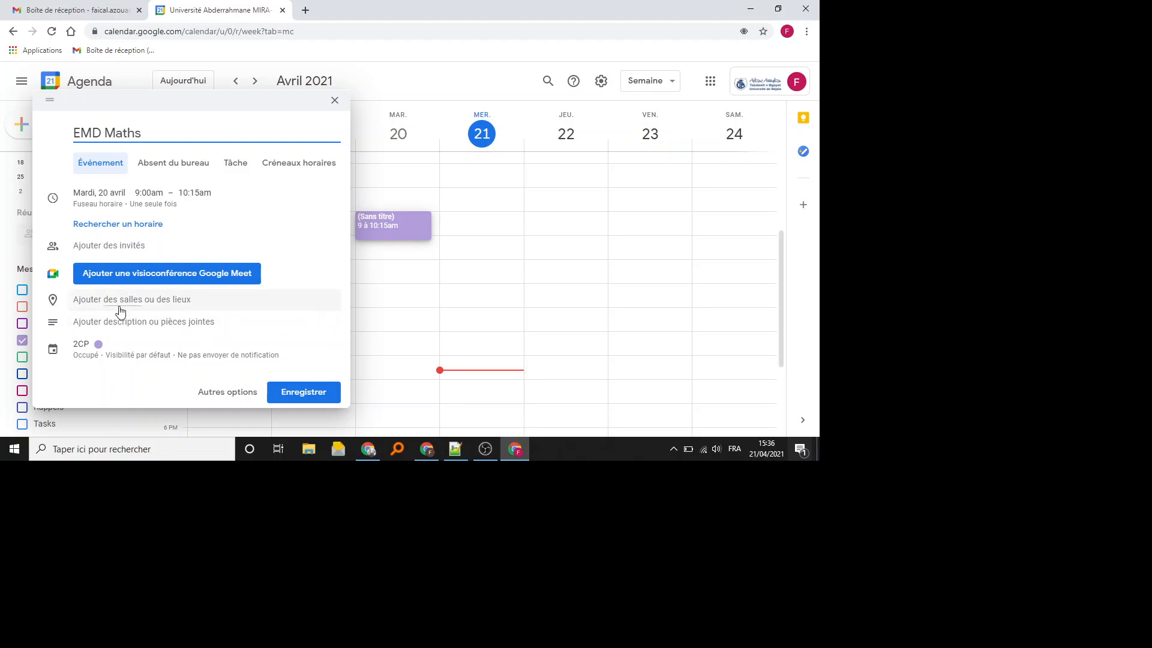
click(117, 246)
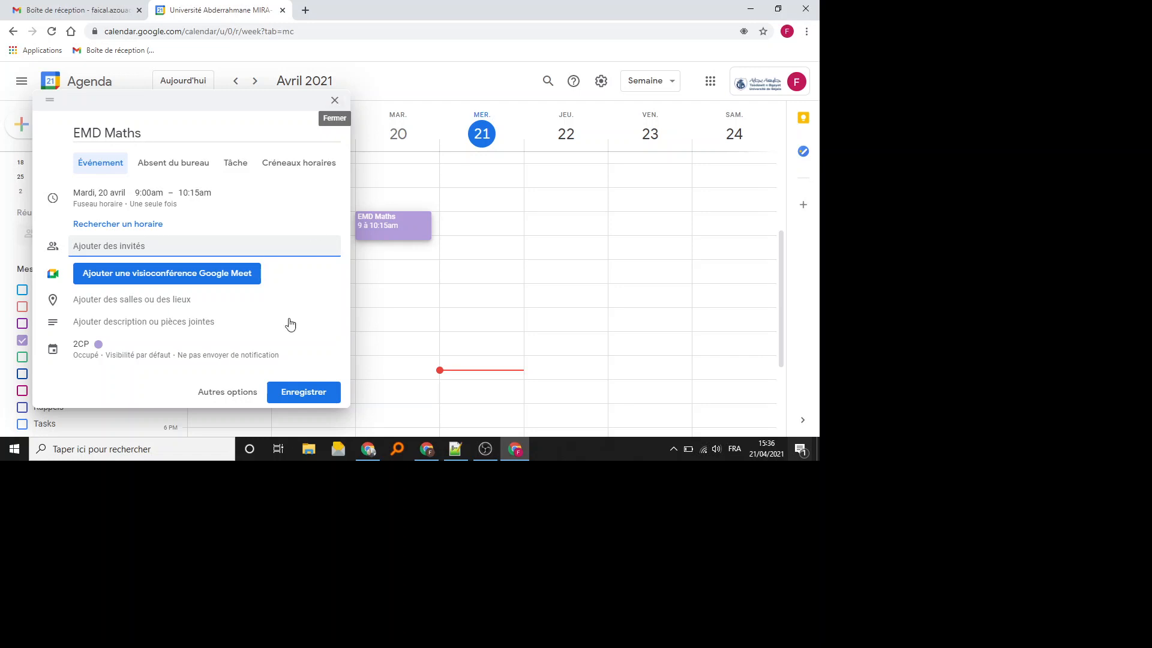
click(312, 393)
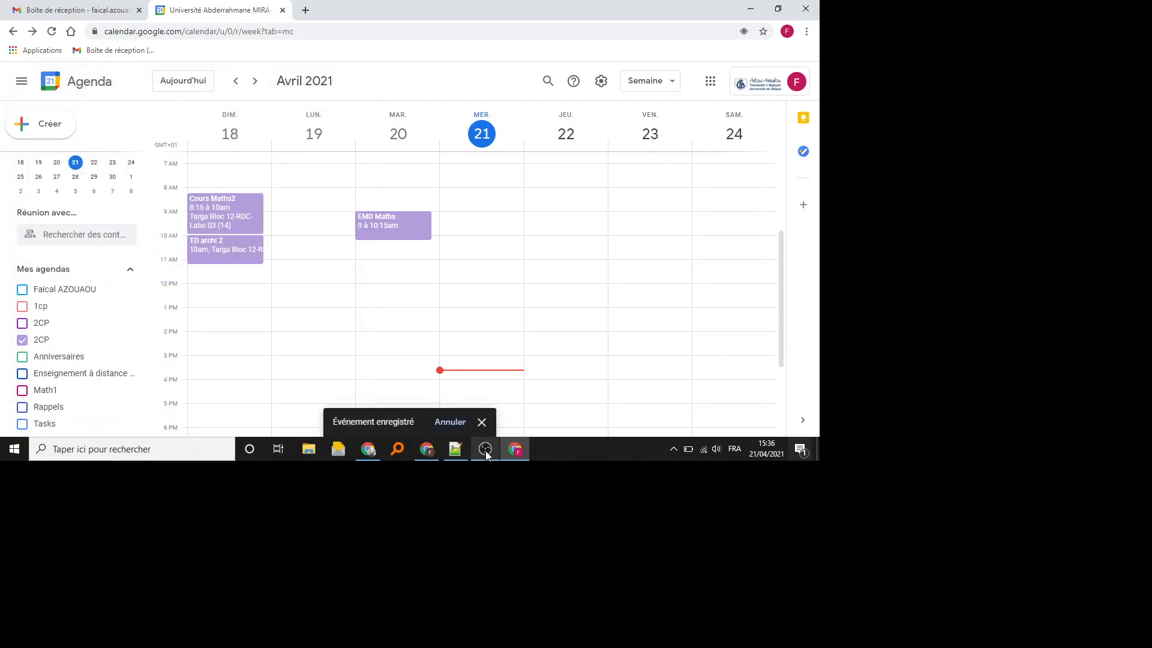
click(485, 455)
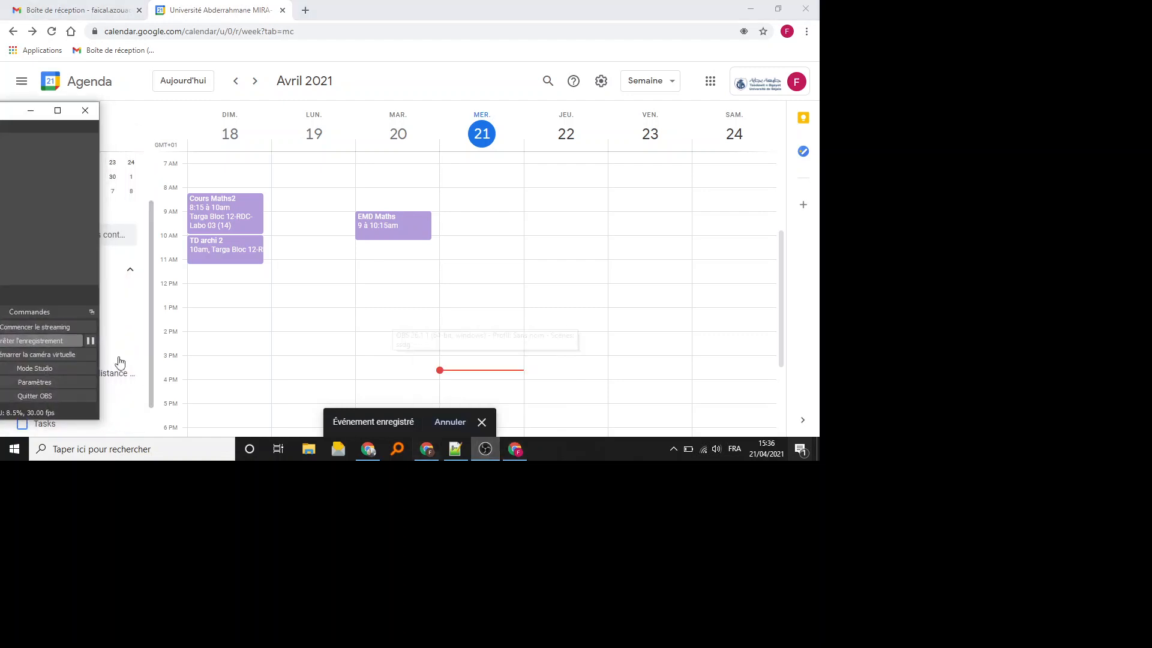